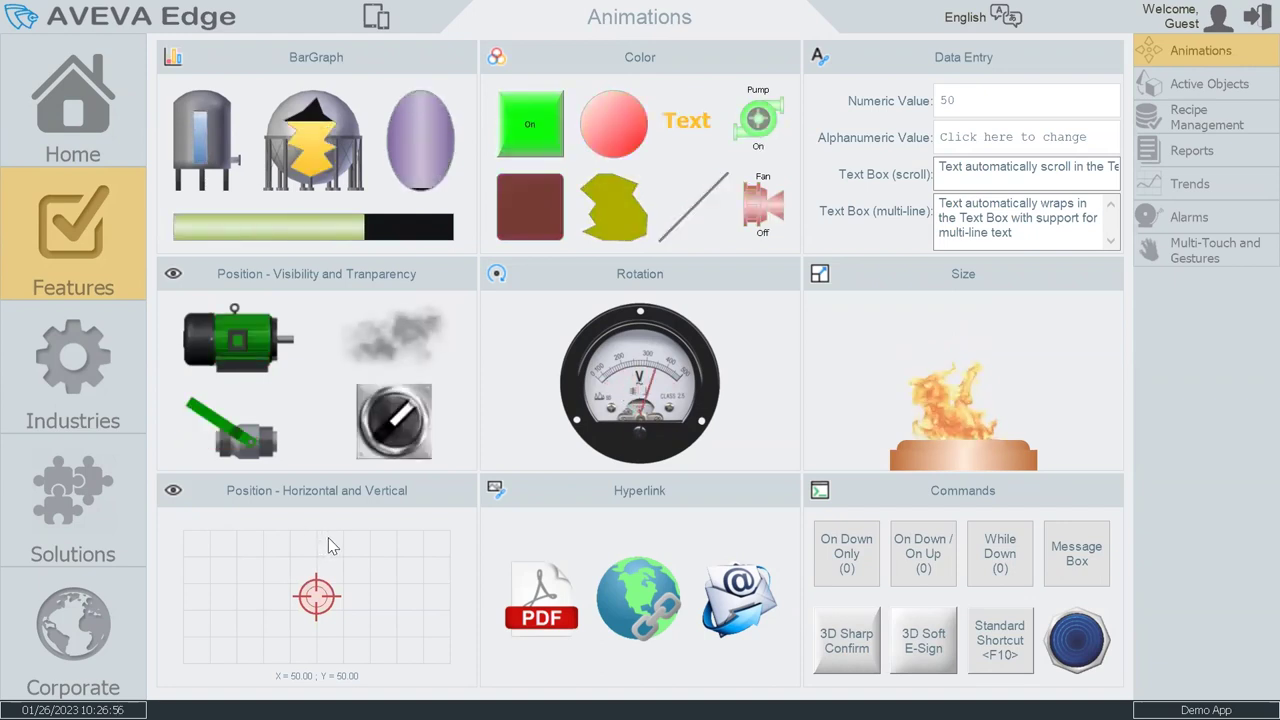
Step: Tour the demo's feature screens from Active Objects through Recipe Management, Reports, Trends and Alarms to Multi-Touch and Gestures
{"action": "left_click", "coordinate": [1170, 88]}
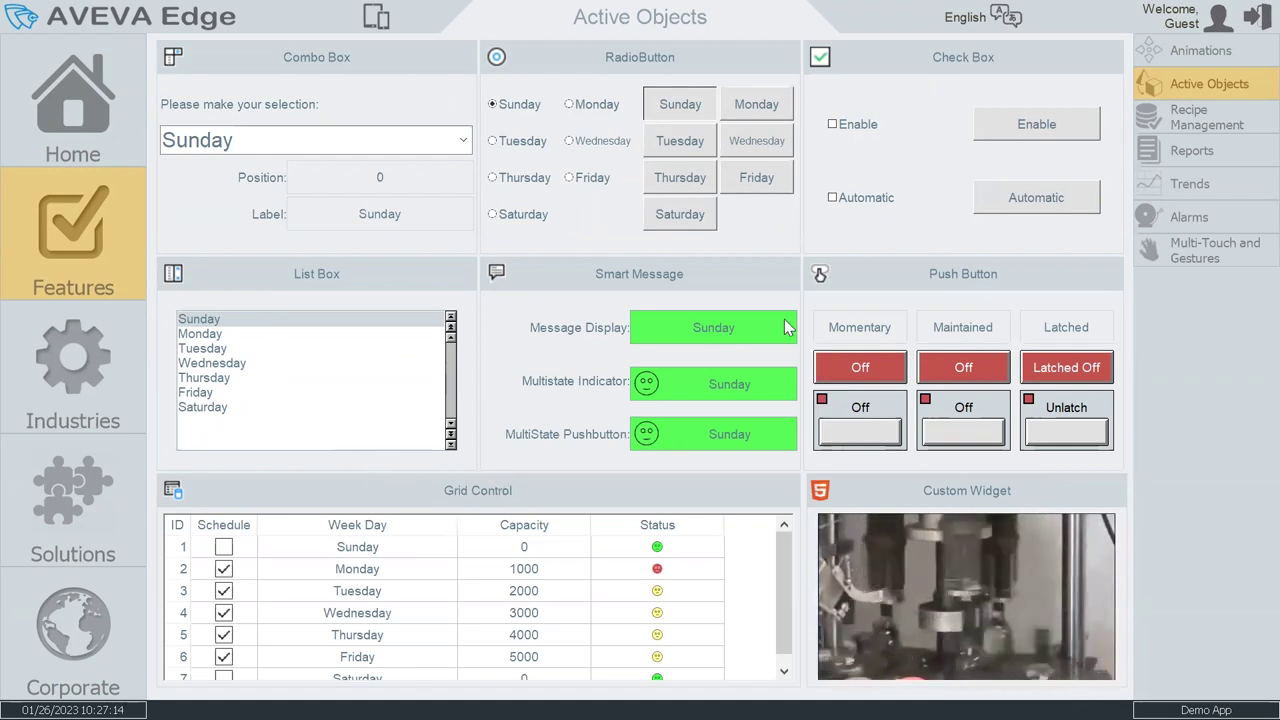
{"action": "left_click", "coordinate": [1198, 125]}
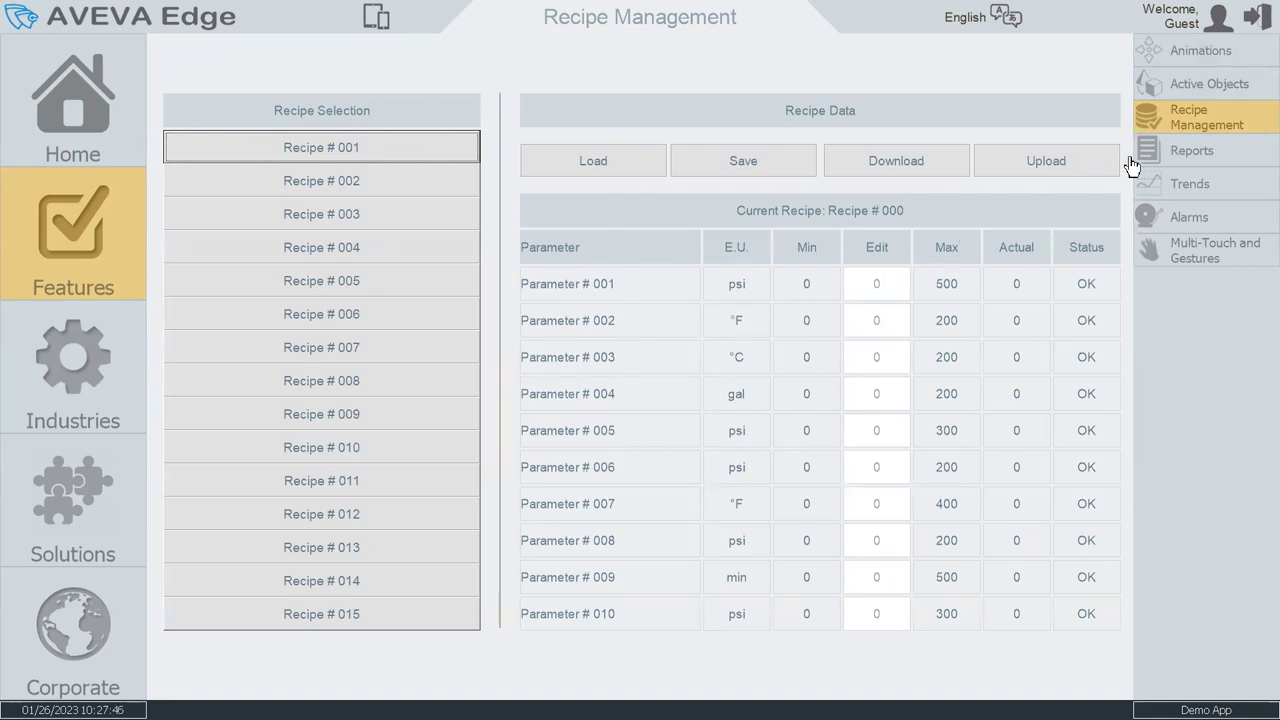
{"action": "left_click", "coordinate": [1193, 152]}
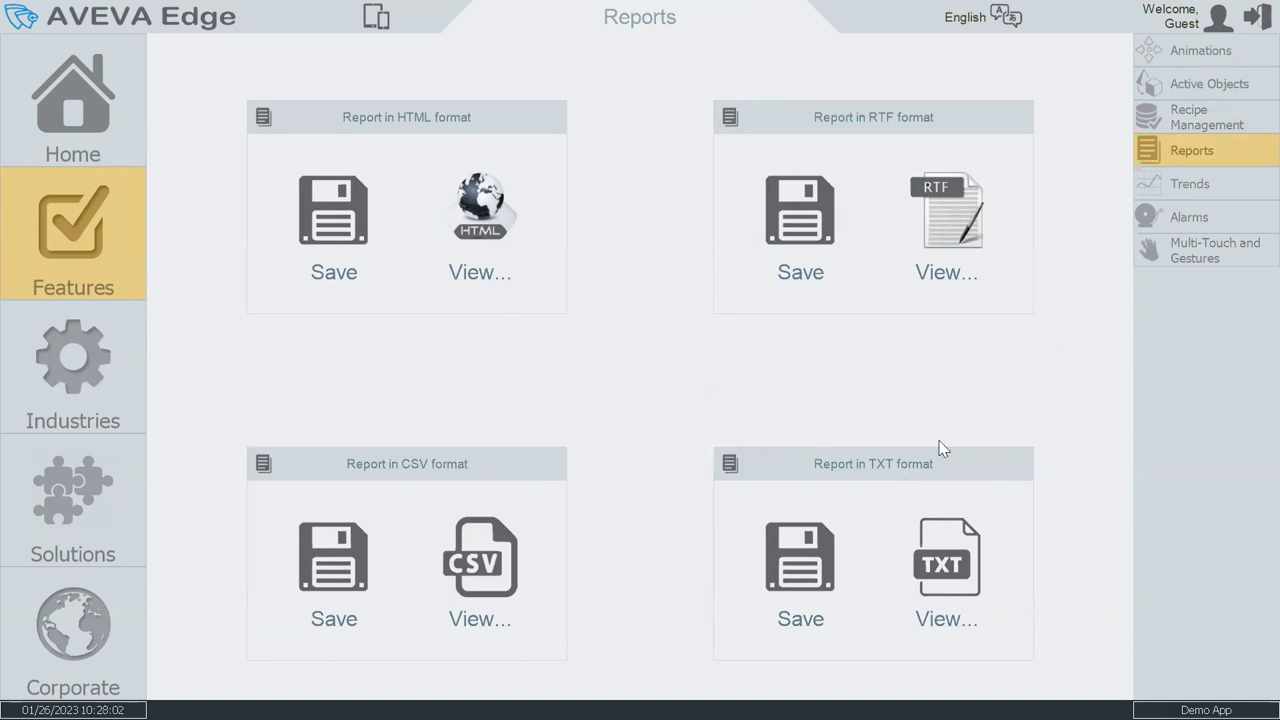
{"action": "left_click", "coordinate": [1186, 194]}
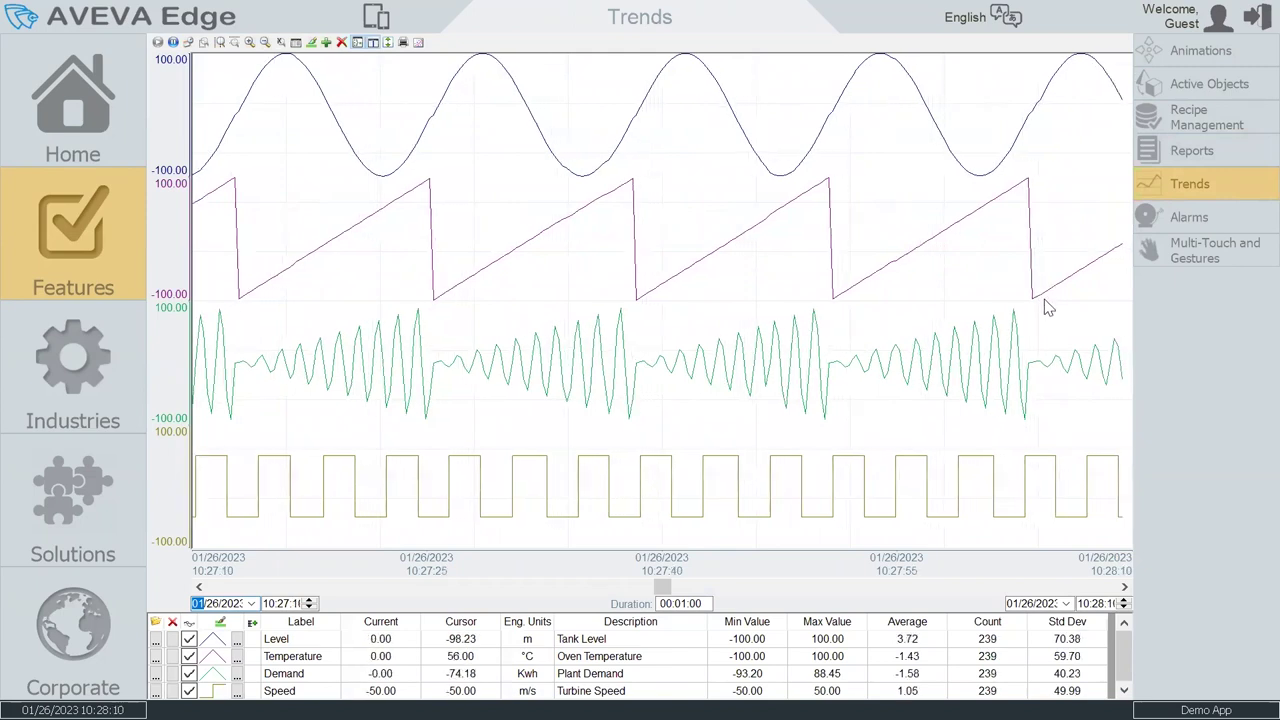
{"action": "left_click", "coordinate": [1183, 228]}
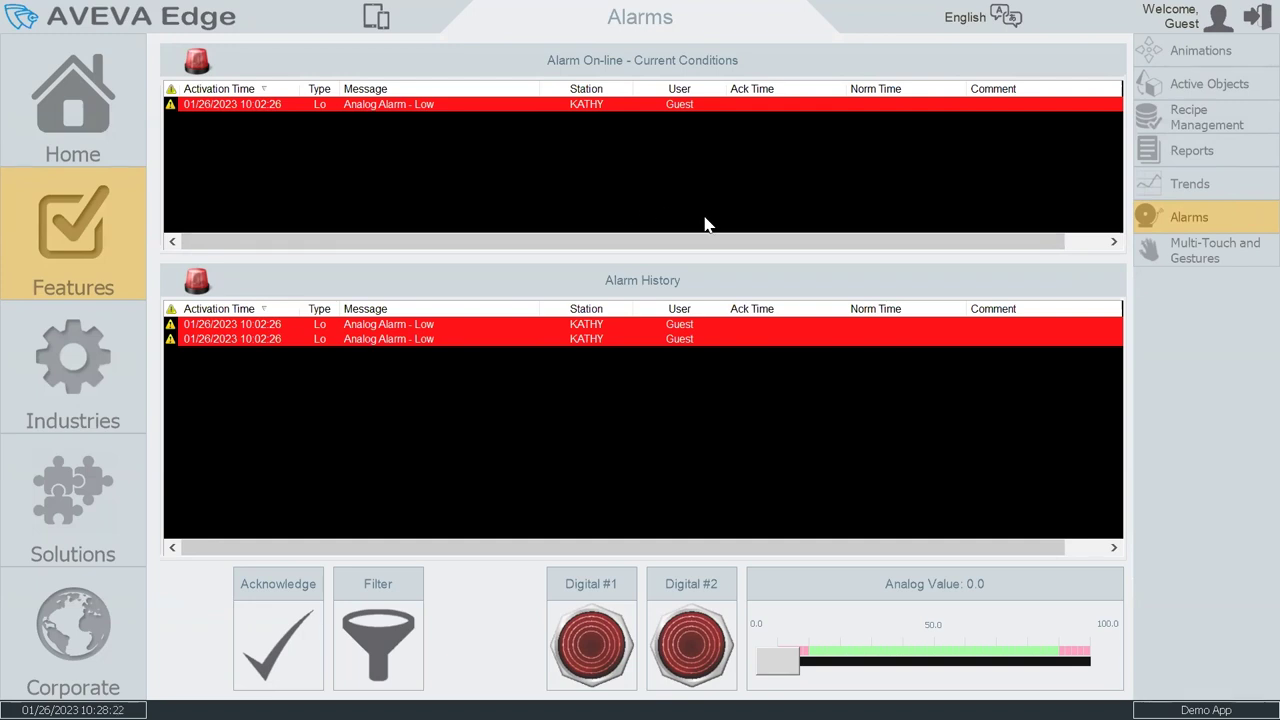
{"action": "left_click", "coordinate": [1200, 260]}
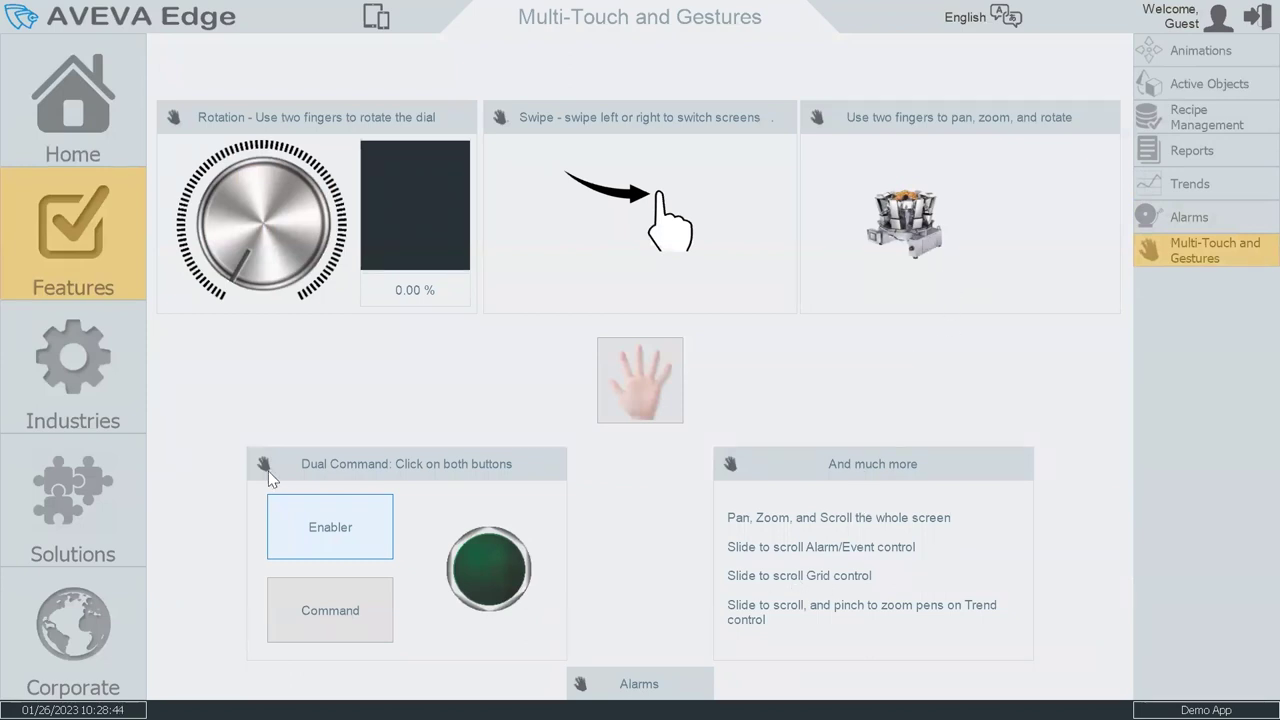
Step: Tour the Industries screens from Machinery through Bio Energy, Ovens / Furnaces, Water, Wastewater and Oil And Gas to Process
{"action": "left_click", "coordinate": [72, 372]}
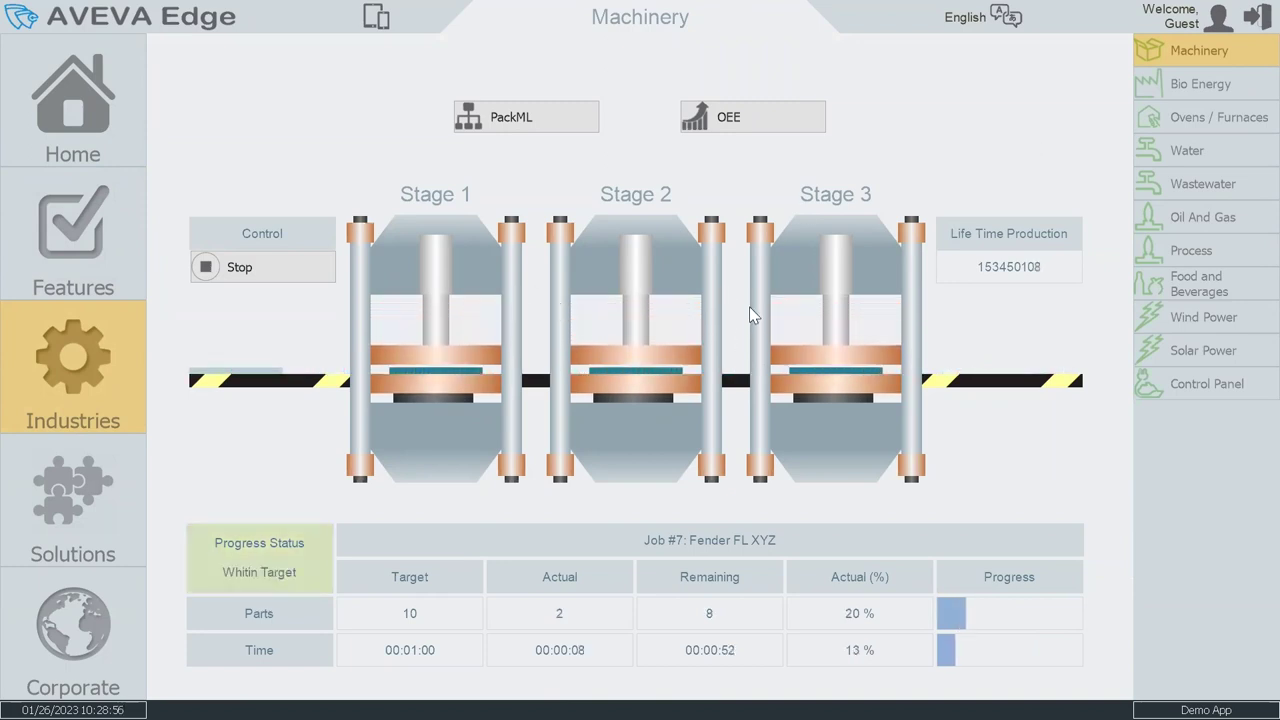
{"action": "left_click", "coordinate": [1188, 90]}
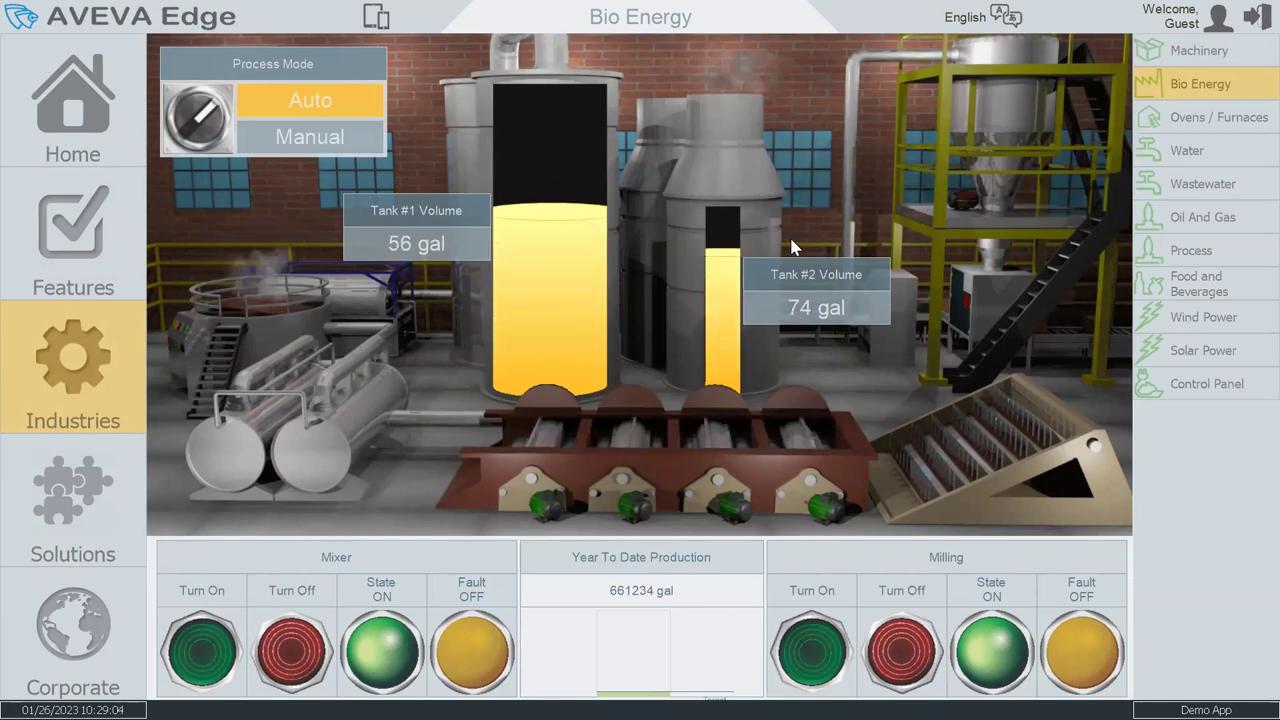
{"action": "left_click", "coordinate": [1214, 121]}
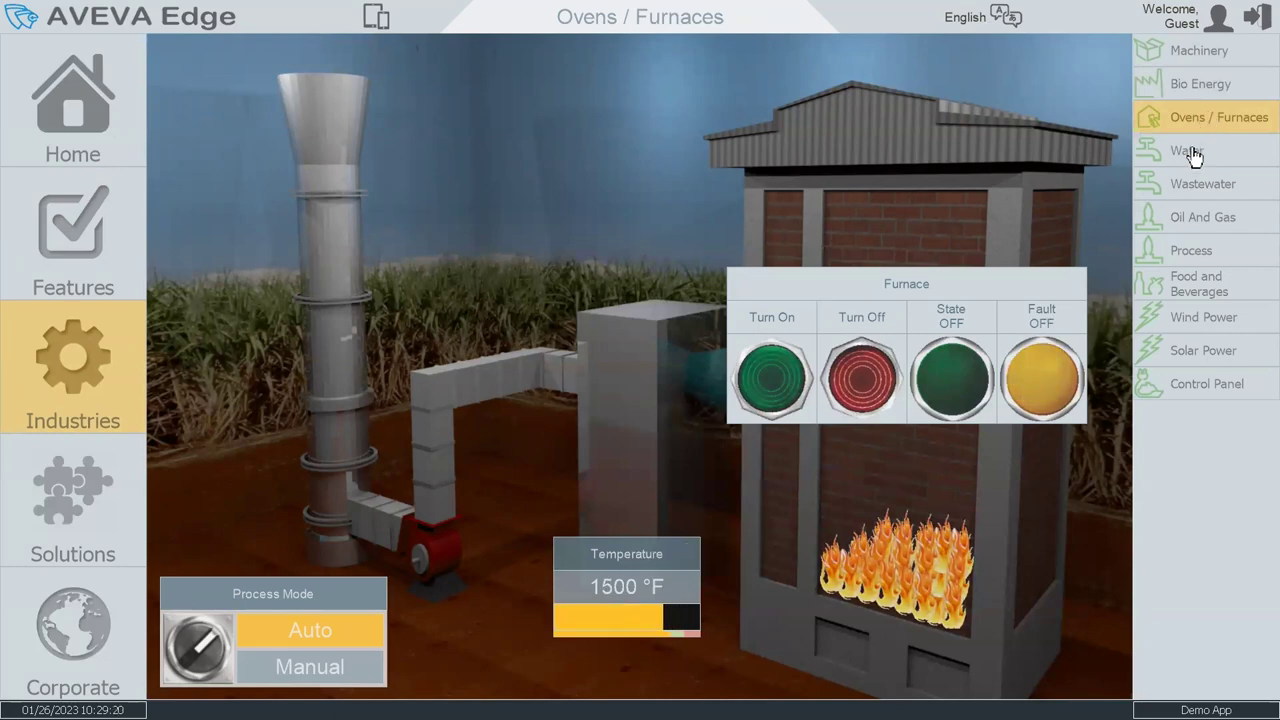
{"action": "left_click", "coordinate": [1190, 152]}
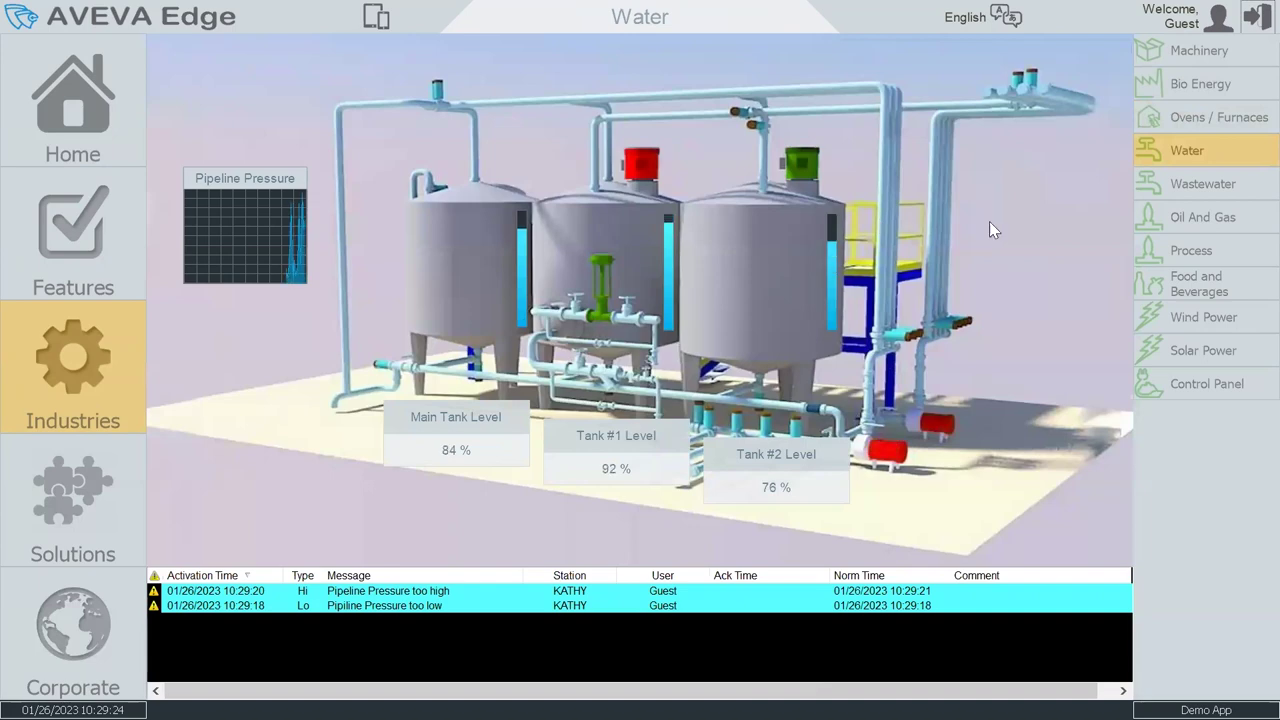
{"action": "left_click", "coordinate": [1216, 190]}
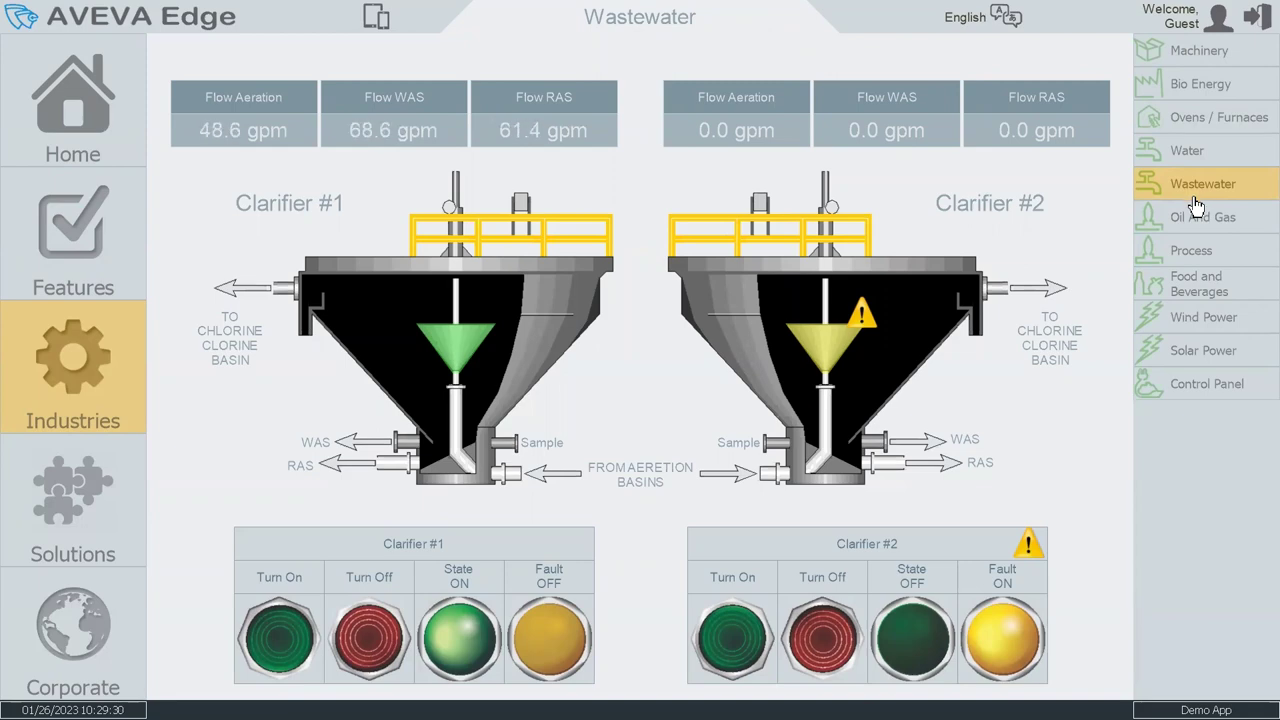
{"action": "left_click", "coordinate": [1197, 224]}
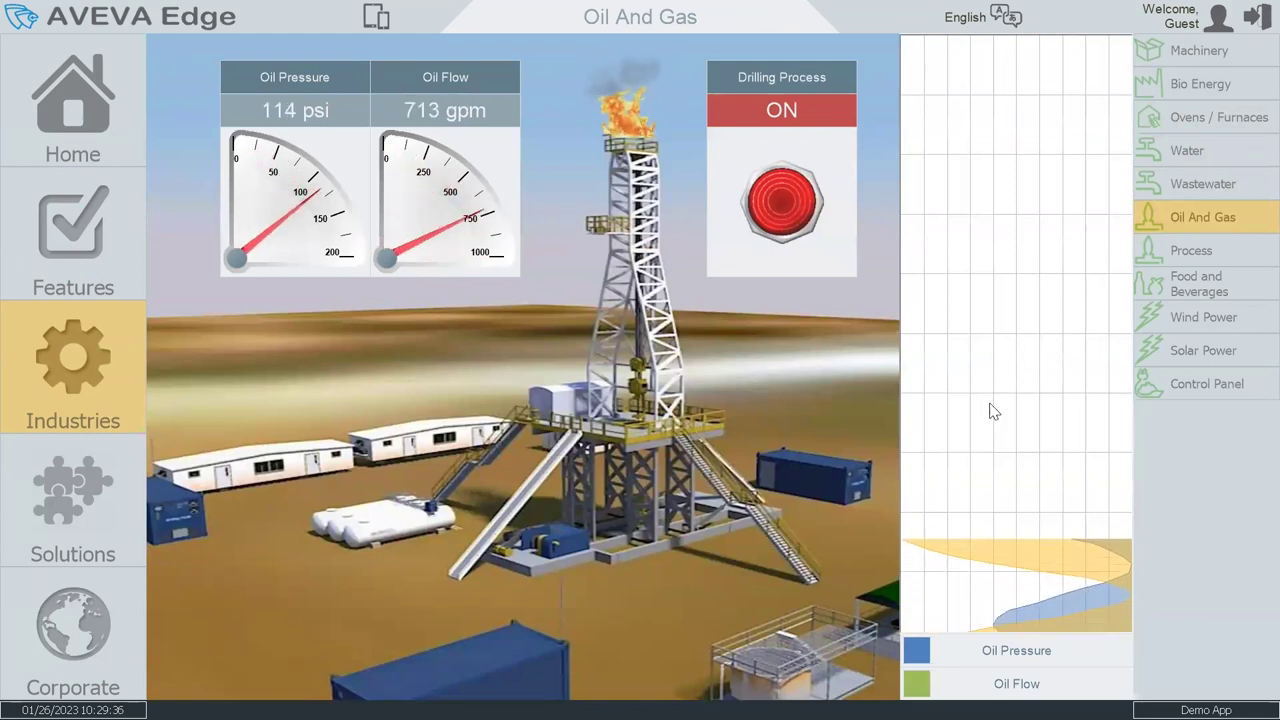
{"action": "left_click", "coordinate": [1187, 251]}
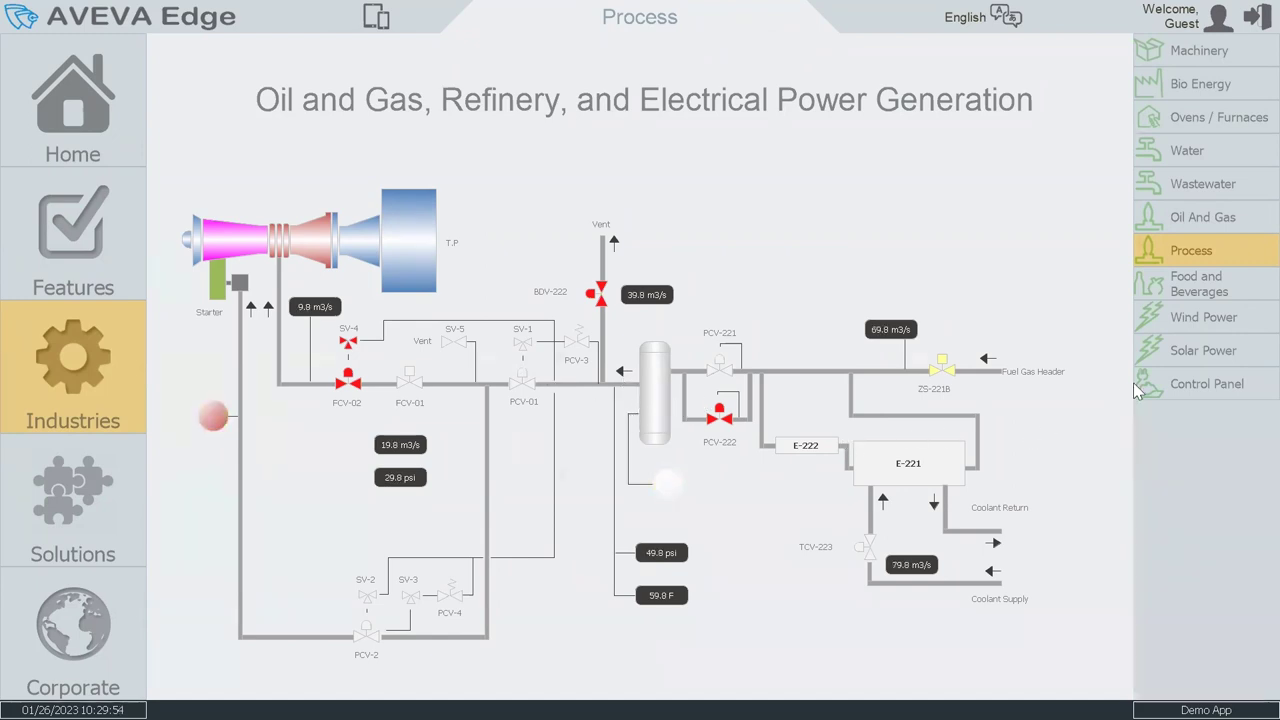
Step: View the Food and Beverages screen and inspect the Tank #2 detail popup before closing it
{"action": "left_click", "coordinate": [1208, 296]}
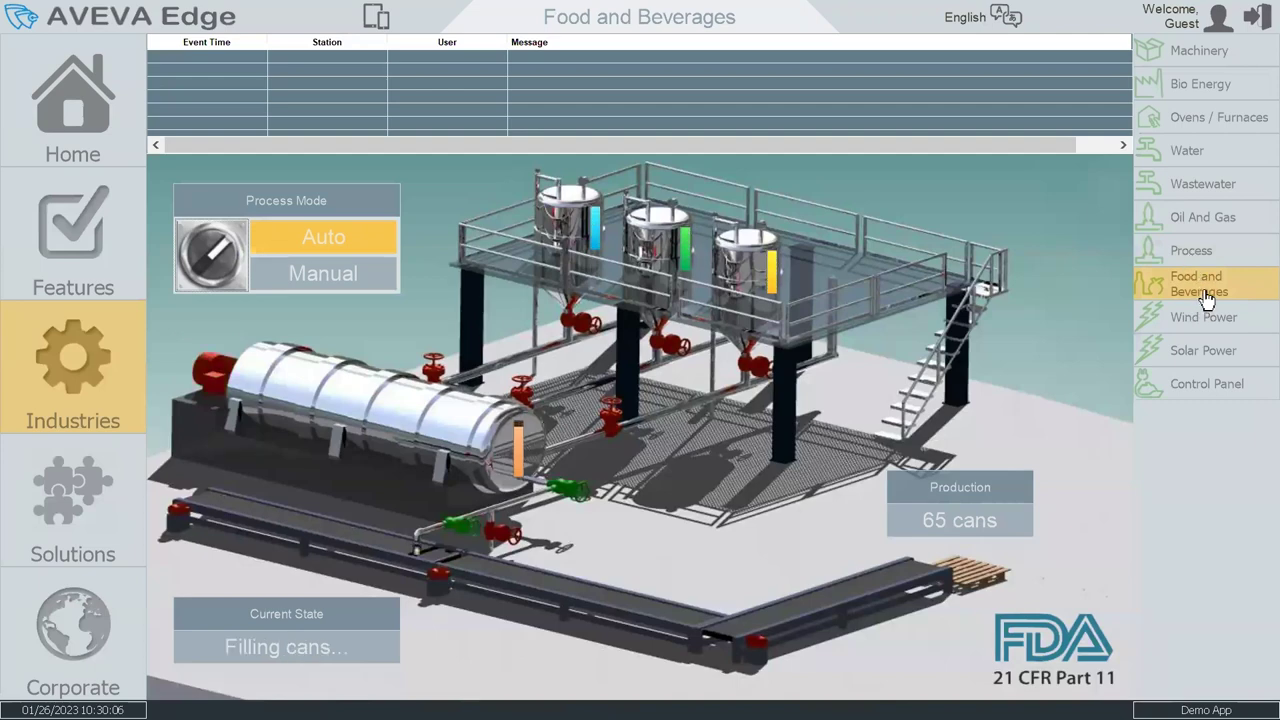
{"action": "left_click", "coordinate": [683, 261]}
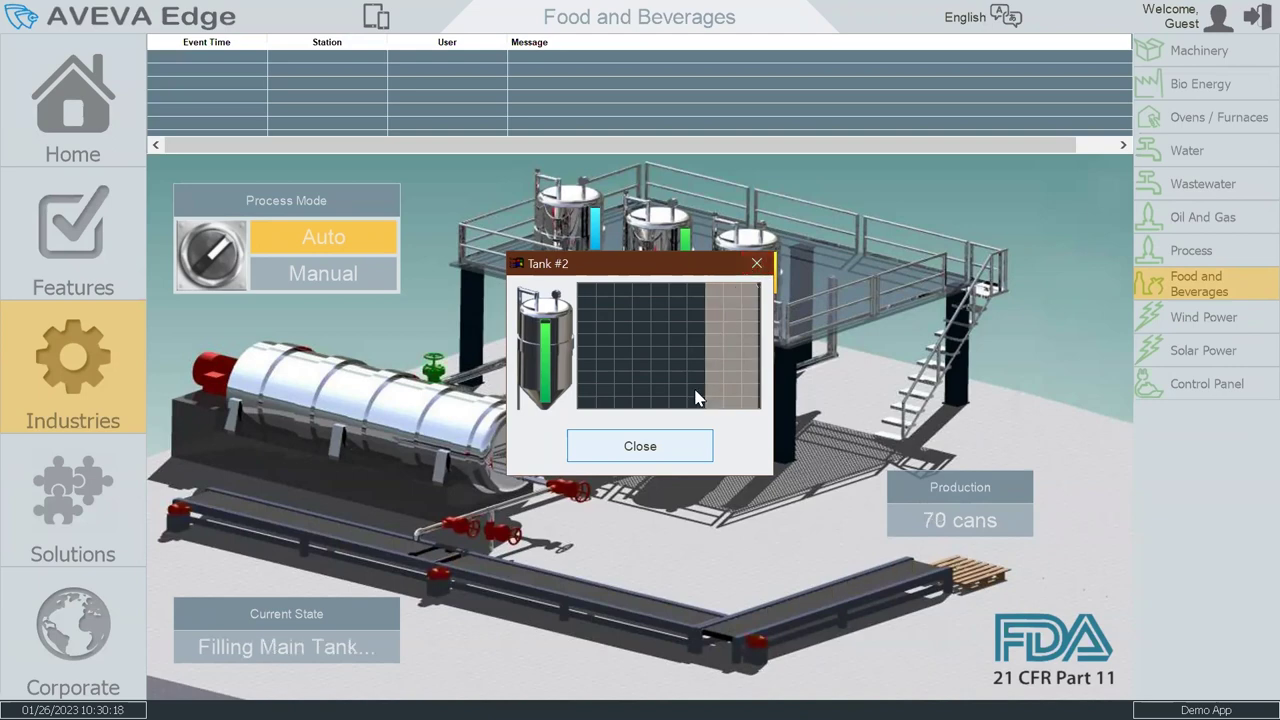
{"action": "left_click", "coordinate": [657, 458]}
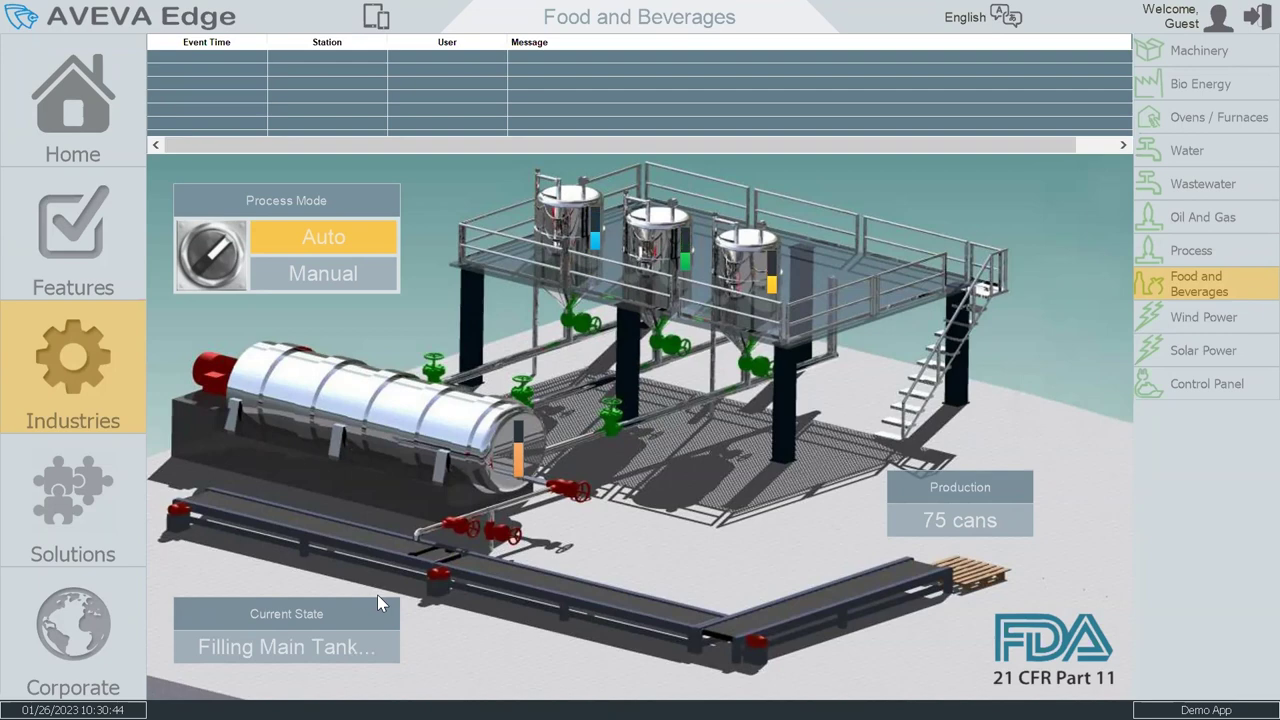
Step: View the Wind Power, Solar Power and Control Panel industry screens
{"action": "left_click", "coordinate": [1198, 327]}
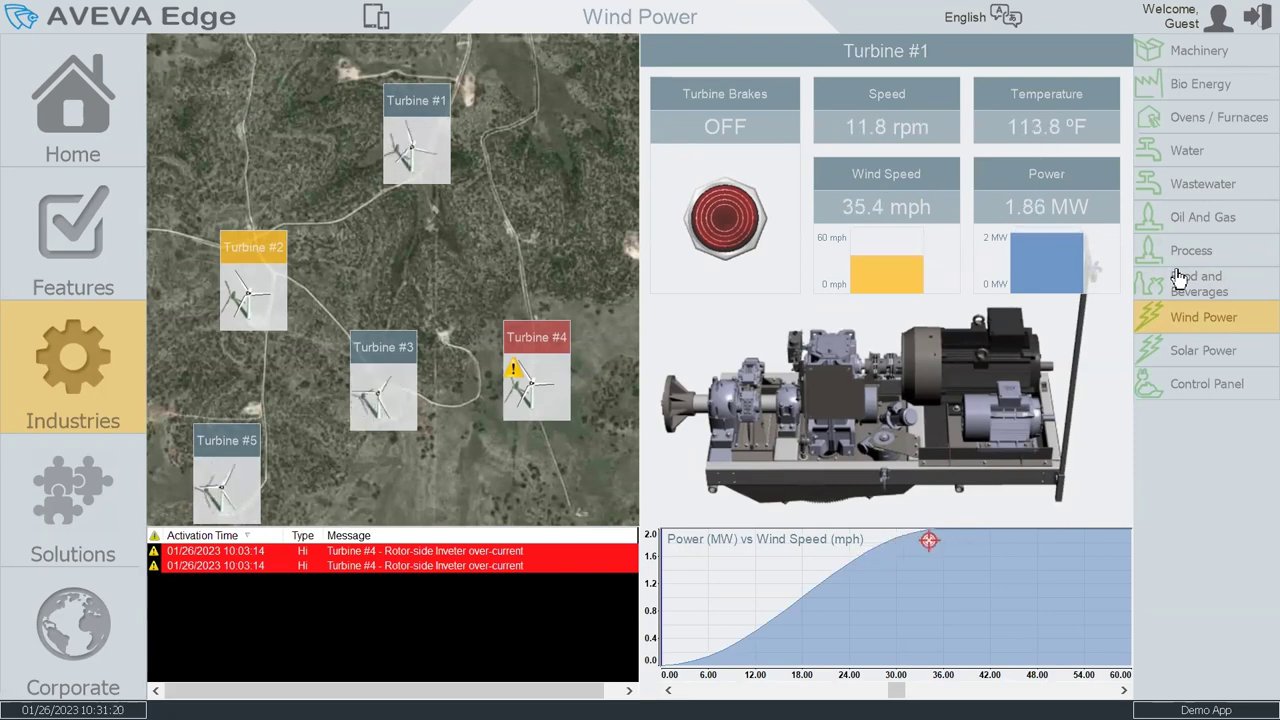
{"action": "left_click", "coordinate": [1195, 352]}
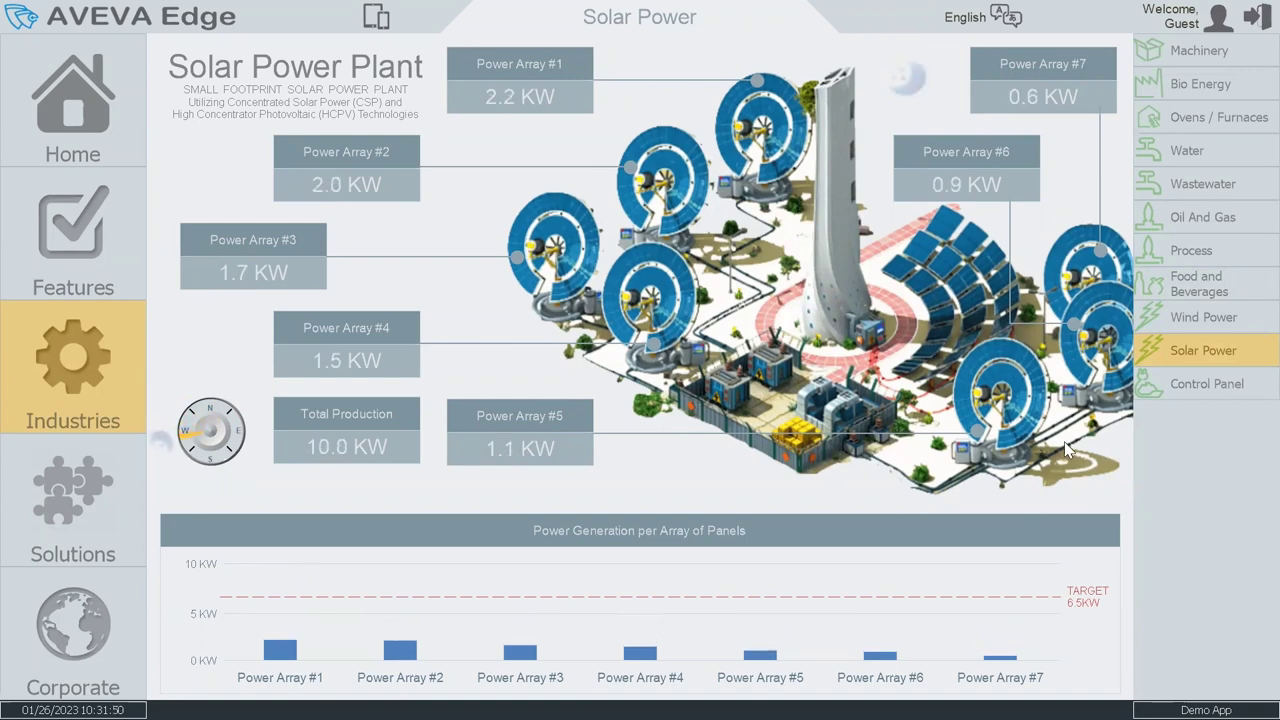
{"action": "left_click", "coordinate": [1214, 385]}
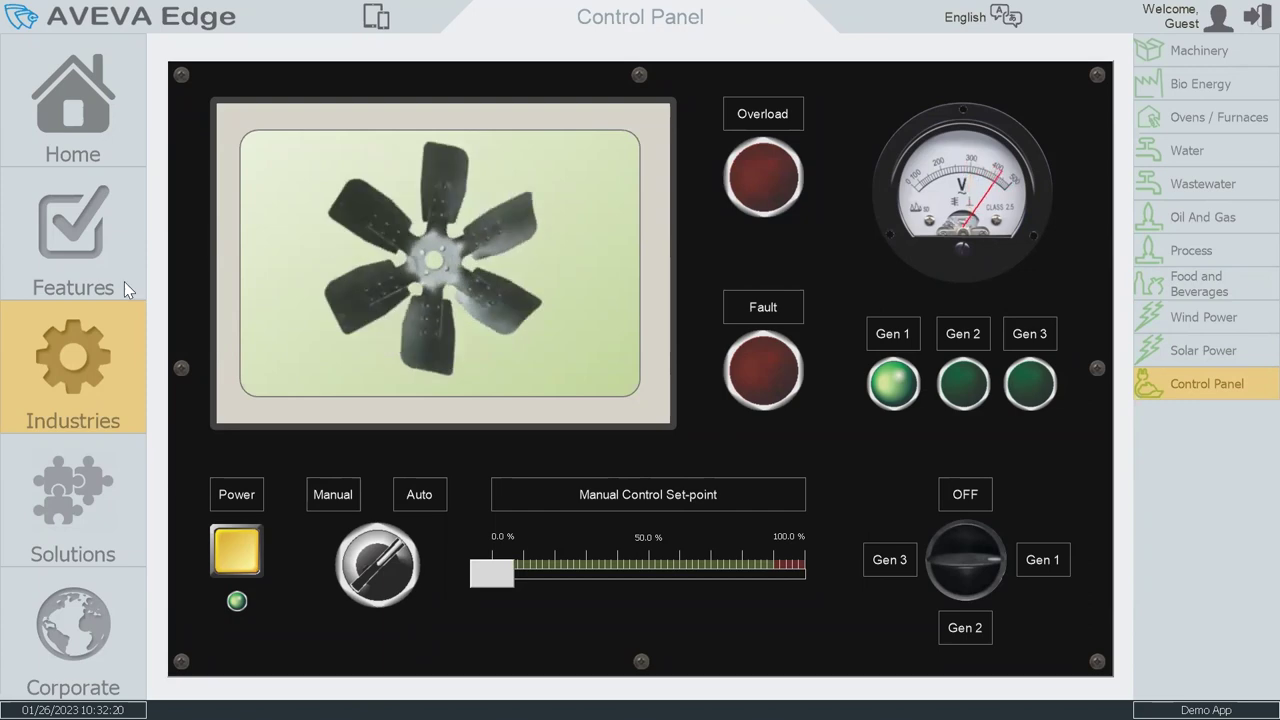
Step: View the PackML state diagram and the OEE dashboard among the demo's solutions
{"action": "left_click", "coordinate": [70, 503]}
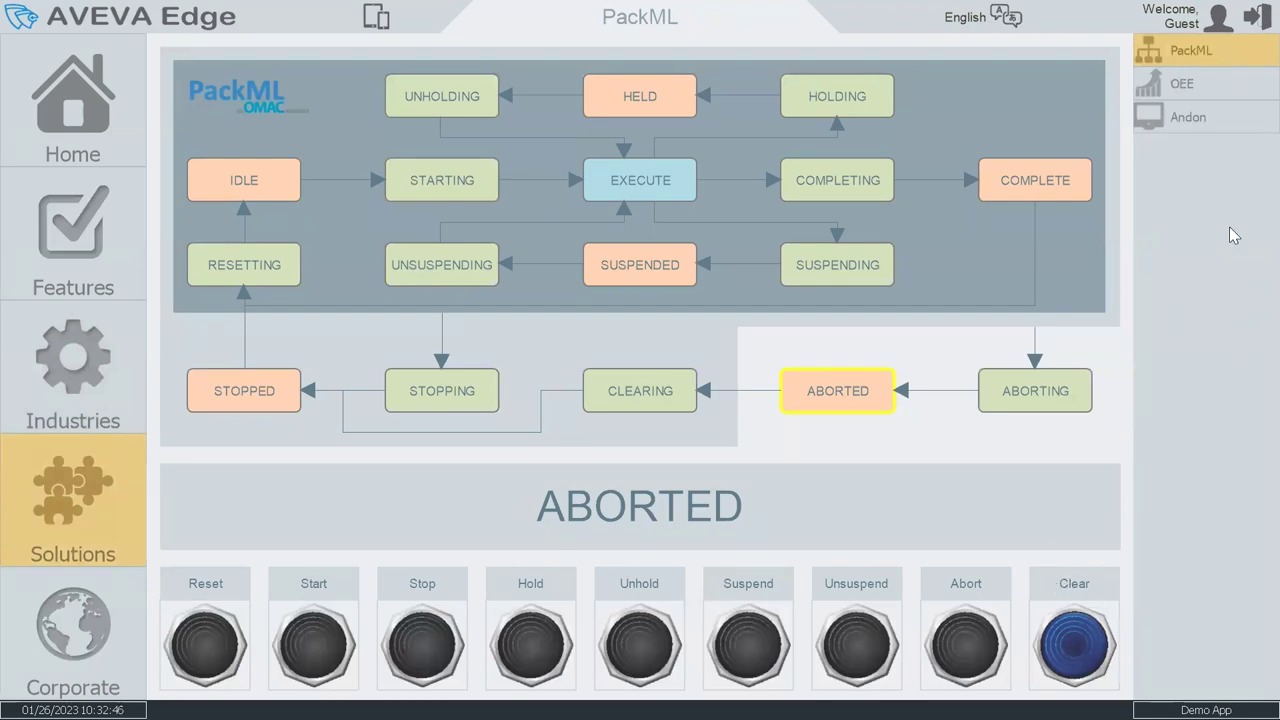
{"action": "left_click", "coordinate": [1172, 88]}
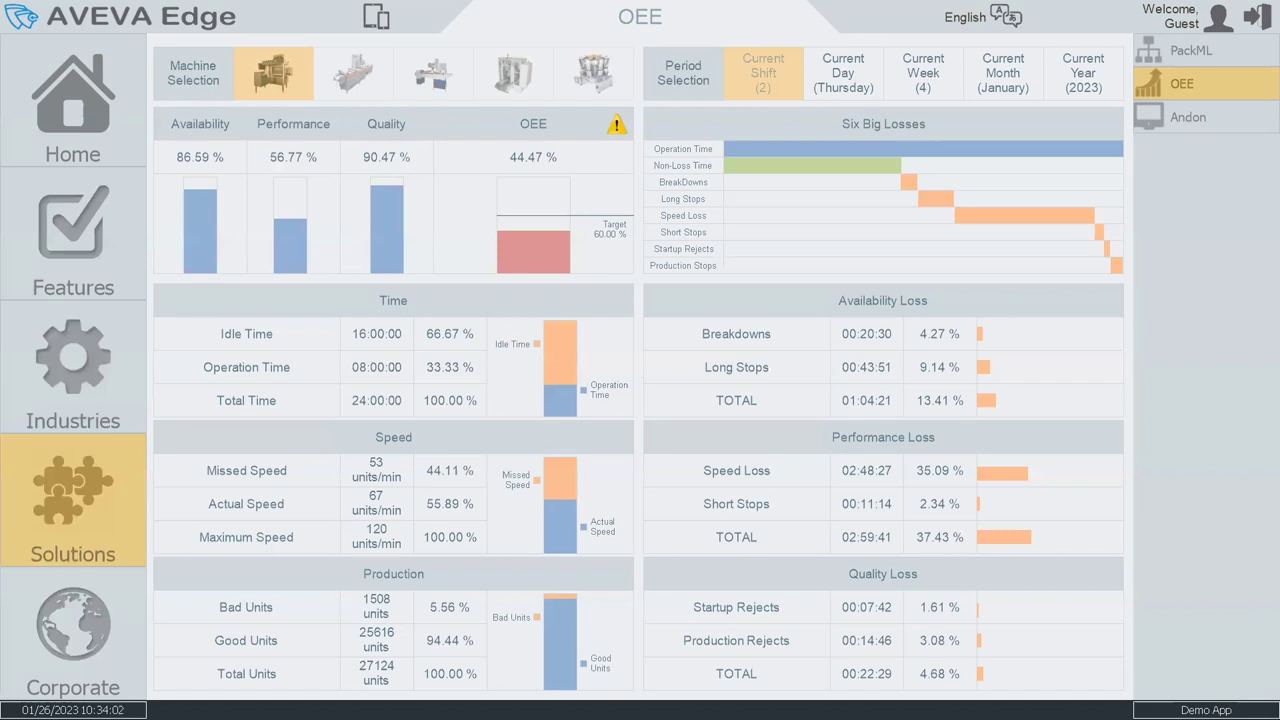
Step: Switch to the AVEVA Edge project editor and examine the full list of available communication drivers without adding any
{"action": "key", "text": "alt+Tab"}
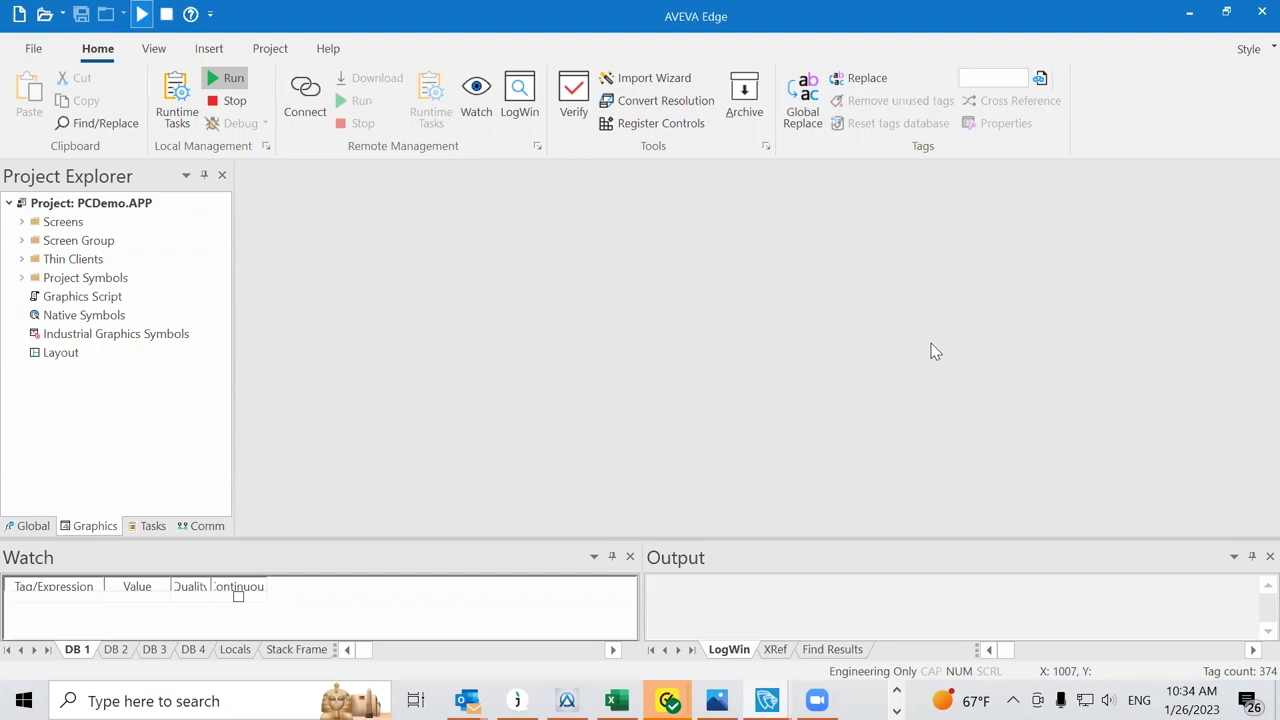
{"action": "left_click", "coordinate": [205, 50]}
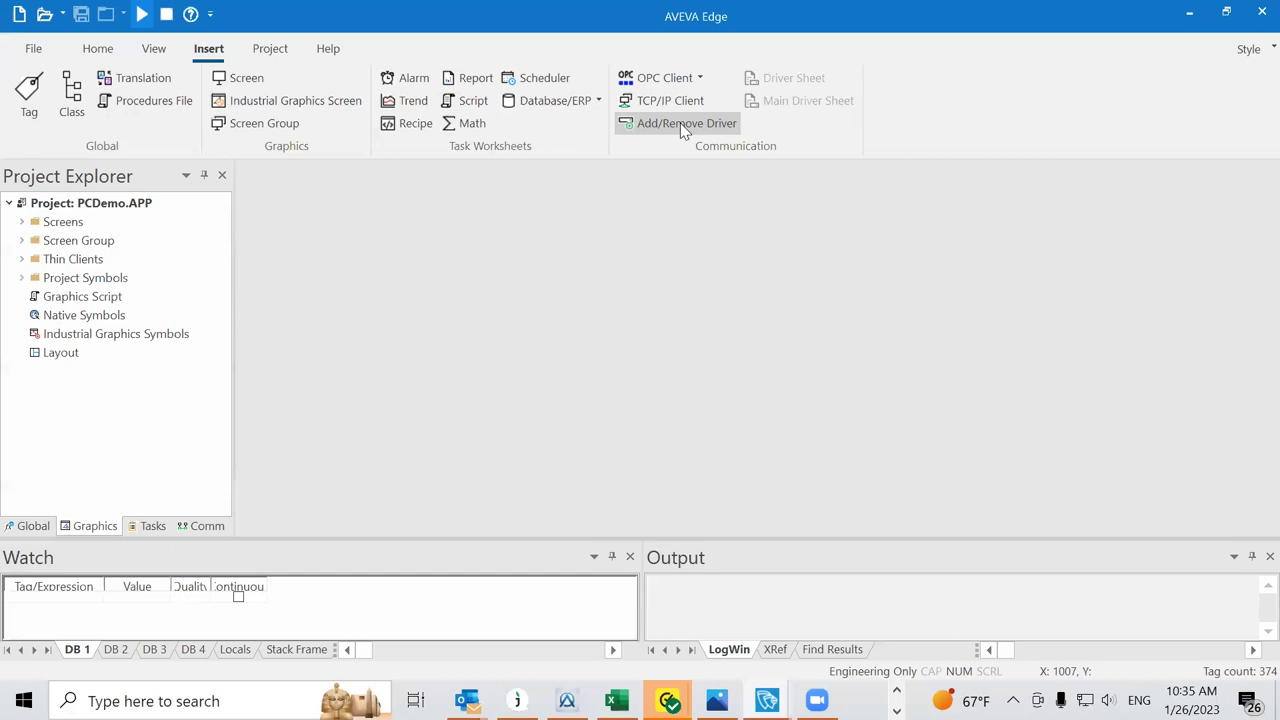
{"action": "left_click", "coordinate": [682, 126]}
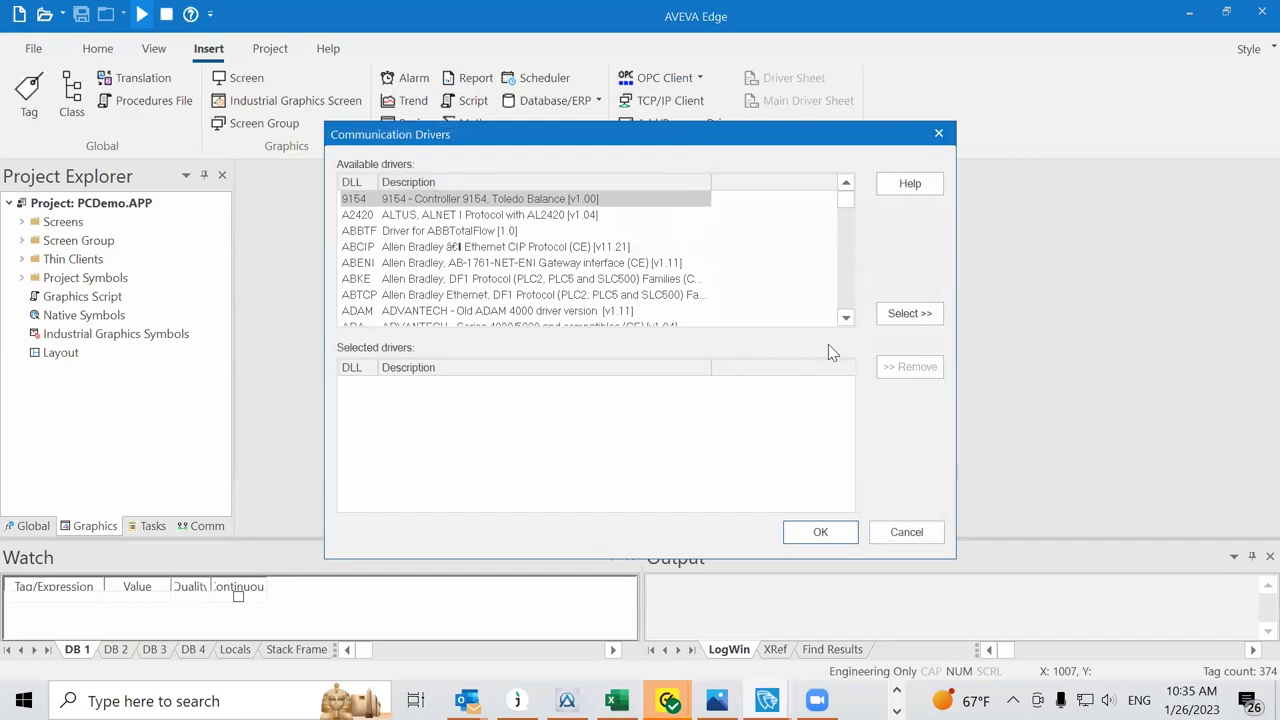
{"action": "left_click", "coordinate": [845, 320]}
{"action": "left_click", "coordinate": [845, 320]}
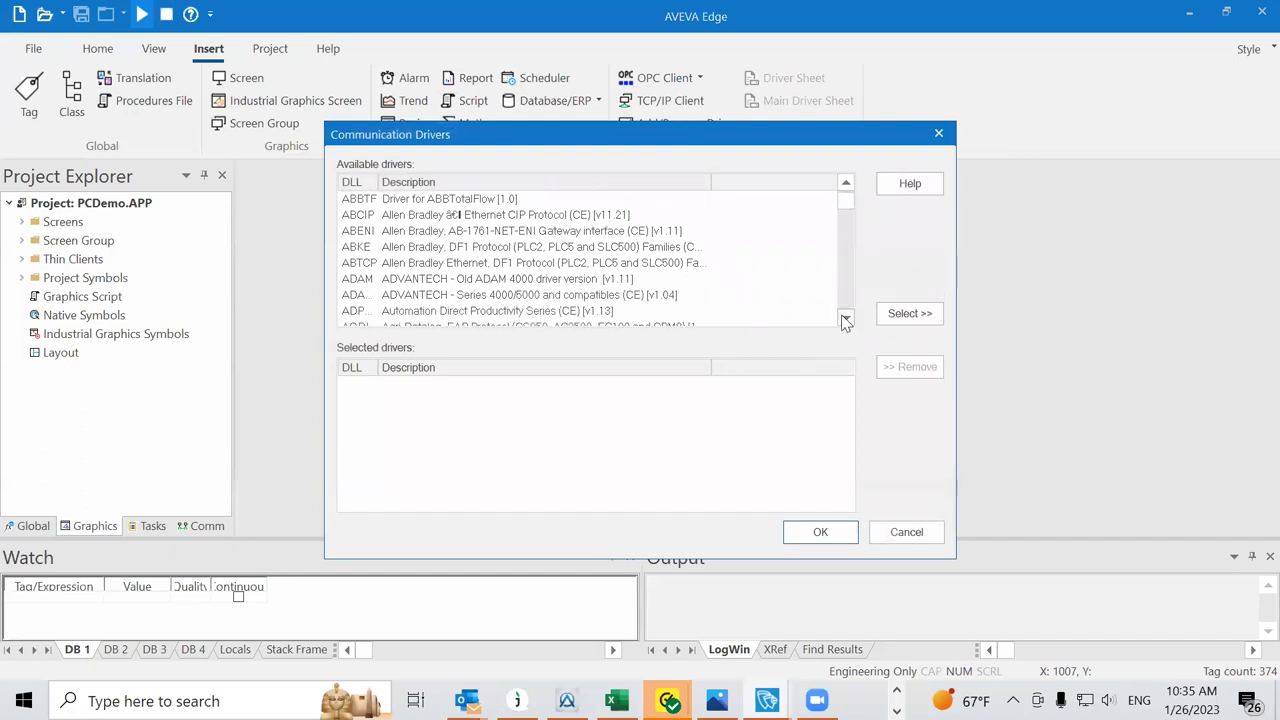
{"action": "left_click", "coordinate": [845, 320]}
{"action": "left_click", "coordinate": [845, 320]}
{"action": "left_click", "coordinate": [845, 320]}
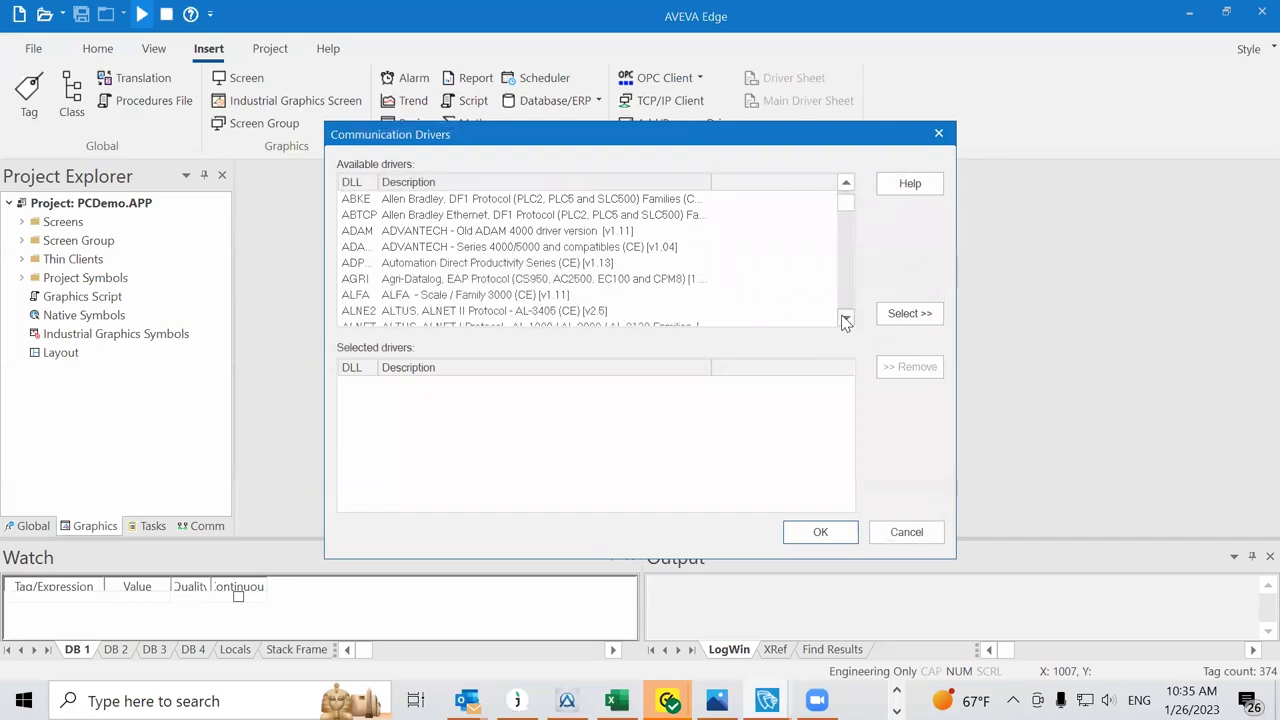
{"action": "left_click", "coordinate": [845, 320]}
{"action": "left_click", "coordinate": [845, 320]}
{"action": "left_click", "coordinate": [845, 320]}
{"action": "left_click", "coordinate": [845, 320]}
{"action": "left_click", "coordinate": [845, 320]}
{"action": "left_click", "coordinate": [845, 320]}
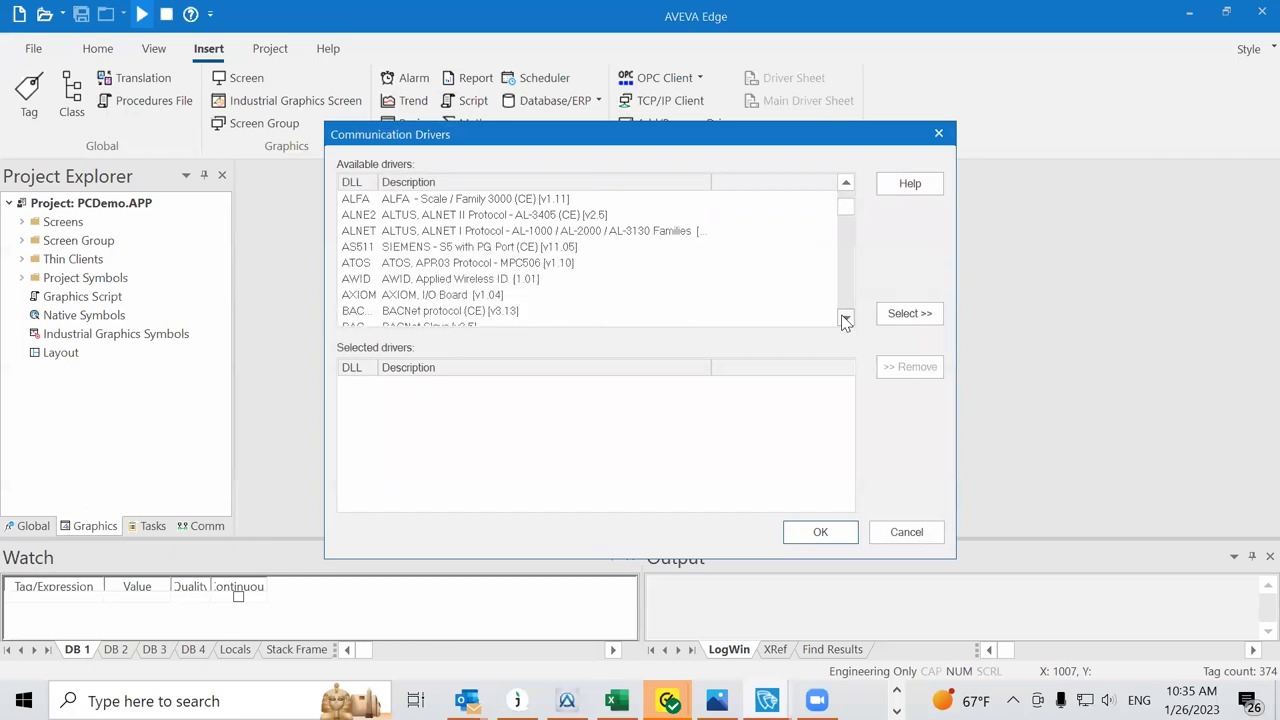
{"action": "left_click", "coordinate": [845, 320]}
{"action": "left_click", "coordinate": [845, 320]}
{"action": "left_click", "coordinate": [845, 320]}
{"action": "left_click", "coordinate": [845, 320]}
{"action": "left_click", "coordinate": [845, 320]}
{"action": "left_click", "coordinate": [845, 320]}
{"action": "left_click", "coordinate": [845, 320]}
{"action": "left_click", "coordinate": [845, 320]}
{"action": "left_click", "coordinate": [845, 320]}
{"action": "left_click", "coordinate": [845, 320]}
{"action": "left_click", "coordinate": [845, 320]}
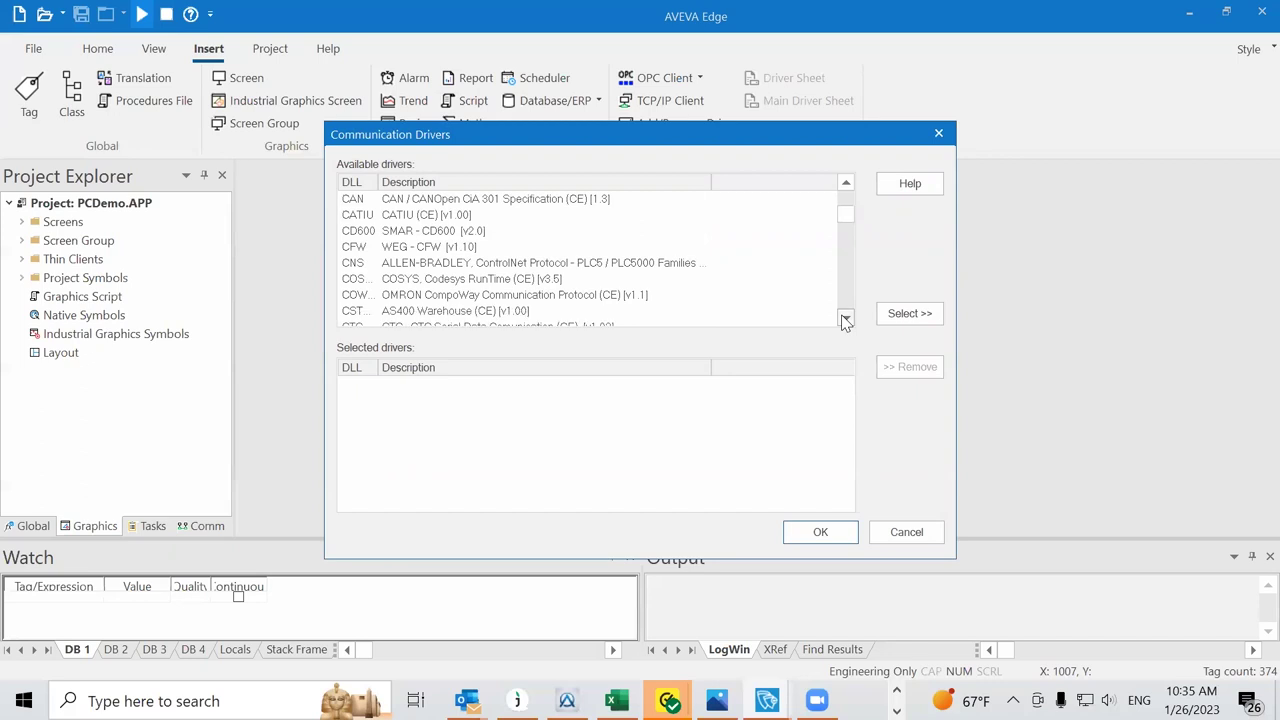
{"action": "left_click", "coordinate": [845, 320]}
{"action": "left_click", "coordinate": [845, 320]}
{"action": "left_click", "coordinate": [845, 320]}
{"action": "left_click", "coordinate": [845, 320]}
{"action": "left_click", "coordinate": [845, 320]}
{"action": "left_click", "coordinate": [845, 320]}
{"action": "left_click", "coordinate": [845, 320]}
{"action": "left_click", "coordinate": [845, 320]}
{"action": "left_click", "coordinate": [845, 320]}
{"action": "left_click", "coordinate": [845, 320]}
{"action": "left_click", "coordinate": [845, 320]}
{"action": "left_click", "coordinate": [845, 320]}
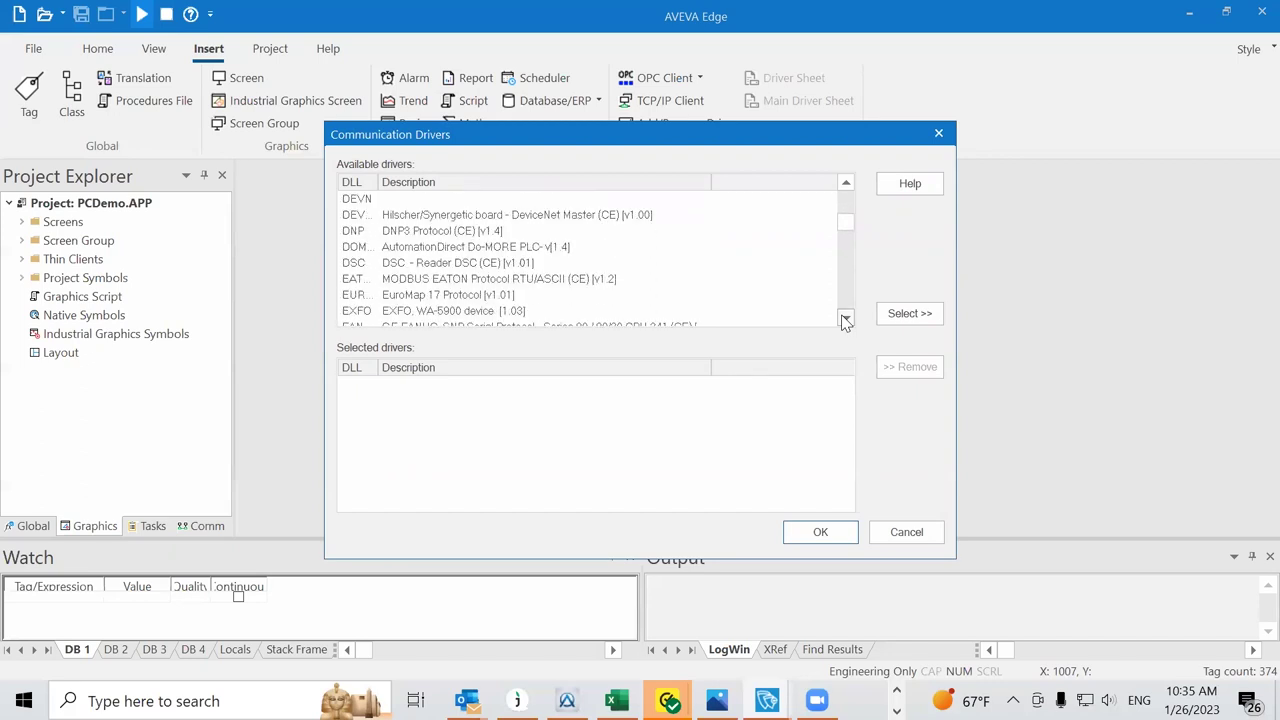
{"action": "left_click", "coordinate": [845, 320]}
{"action": "left_click", "coordinate": [845, 320]}
{"action": "left_click", "coordinate": [845, 320]}
{"action": "left_click", "coordinate": [845, 320]}
{"action": "left_click", "coordinate": [845, 320]}
{"action": "left_click", "coordinate": [845, 320]}
{"action": "left_click", "coordinate": [845, 320]}
{"action": "left_click", "coordinate": [845, 320]}
{"action": "left_click", "coordinate": [845, 320]}
{"action": "left_click", "coordinate": [845, 320]}
{"action": "left_click", "coordinate": [845, 320]}
{"action": "left_click", "coordinate": [845, 320]}
{"action": "left_click", "coordinate": [845, 320]}
{"action": "left_click", "coordinate": [845, 320]}
{"action": "left_click", "coordinate": [845, 320]}
{"action": "left_click", "coordinate": [845, 320]}
{"action": "left_click", "coordinate": [845, 320]}
{"action": "left_click", "coordinate": [845, 320]}
{"action": "left_click", "coordinate": [845, 320]}
{"action": "left_click", "coordinate": [845, 320]}
{"action": "left_click", "coordinate": [845, 320]}
{"action": "left_click", "coordinate": [845, 320]}
{"action": "left_click", "coordinate": [845, 320]}
{"action": "left_click", "coordinate": [845, 320]}
{"action": "left_click", "coordinate": [845, 320]}
{"action": "left_click", "coordinate": [845, 320]}
{"action": "left_click", "coordinate": [845, 320]}
{"action": "left_click", "coordinate": [845, 320]}
{"action": "left_click", "coordinate": [845, 320]}
{"action": "left_click", "coordinate": [845, 320]}
{"action": "left_click", "coordinate": [845, 320]}
{"action": "left_click", "coordinate": [845, 320]}
{"action": "left_click", "coordinate": [845, 320]}
{"action": "left_click", "coordinate": [845, 320]}
{"action": "left_click", "coordinate": [845, 320]}
{"action": "left_click", "coordinate": [845, 320]}
{"action": "left_click", "coordinate": [845, 320]}
{"action": "left_click", "coordinate": [845, 320]}
{"action": "left_click", "coordinate": [845, 320]}
{"action": "left_click", "coordinate": [845, 320]}
{"action": "left_click", "coordinate": [845, 320]}
{"action": "left_click", "coordinate": [845, 320]}
{"action": "left_click", "coordinate": [845, 320]}
{"action": "left_click", "coordinate": [845, 320]}
{"action": "left_click", "coordinate": [845, 320]}
{"action": "left_click", "coordinate": [845, 320]}
{"action": "left_click", "coordinate": [845, 320]}
{"action": "left_click", "coordinate": [845, 320]}
{"action": "left_click", "coordinate": [845, 320]}
{"action": "left_click", "coordinate": [845, 320]}
{"action": "left_click", "coordinate": [845, 320]}
{"action": "left_click", "coordinate": [845, 320]}
{"action": "left_click", "coordinate": [845, 320]}
{"action": "left_click", "coordinate": [845, 320]}
{"action": "left_click", "coordinate": [845, 320]}
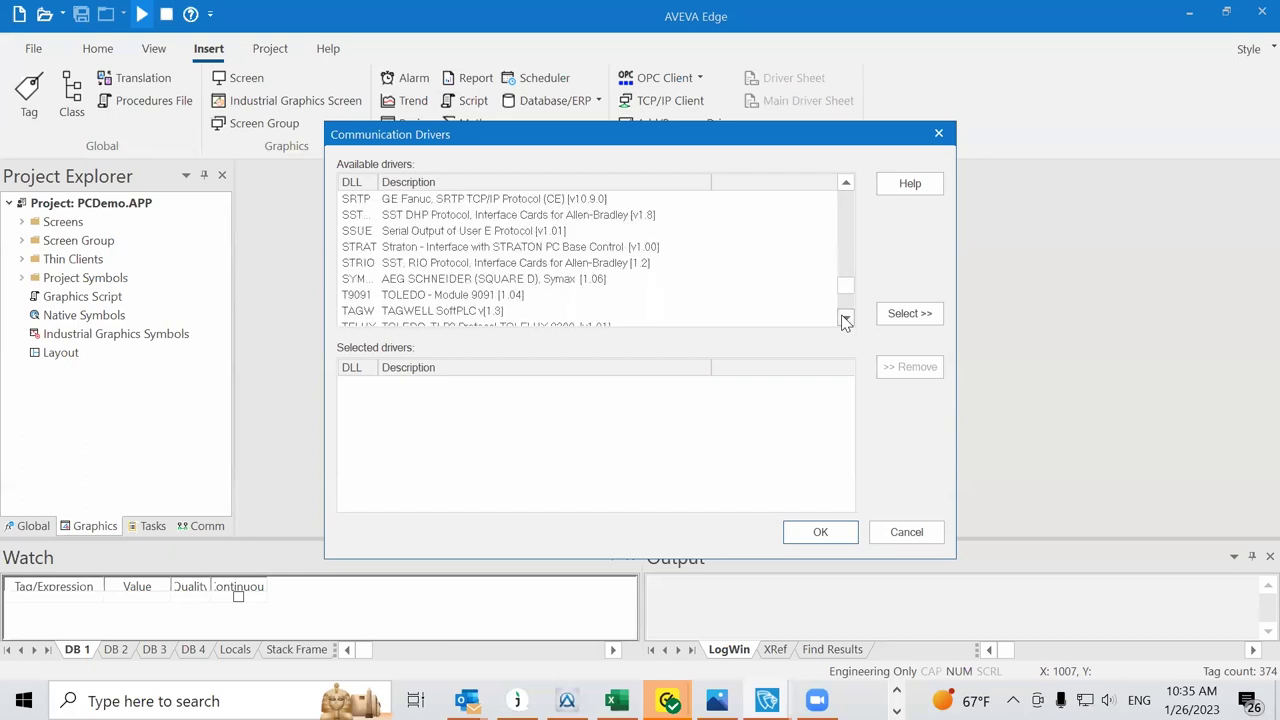
{"action": "left_click", "coordinate": [845, 320]}
{"action": "left_click", "coordinate": [845, 320]}
{"action": "left_click", "coordinate": [845, 320]}
{"action": "left_click", "coordinate": [845, 320]}
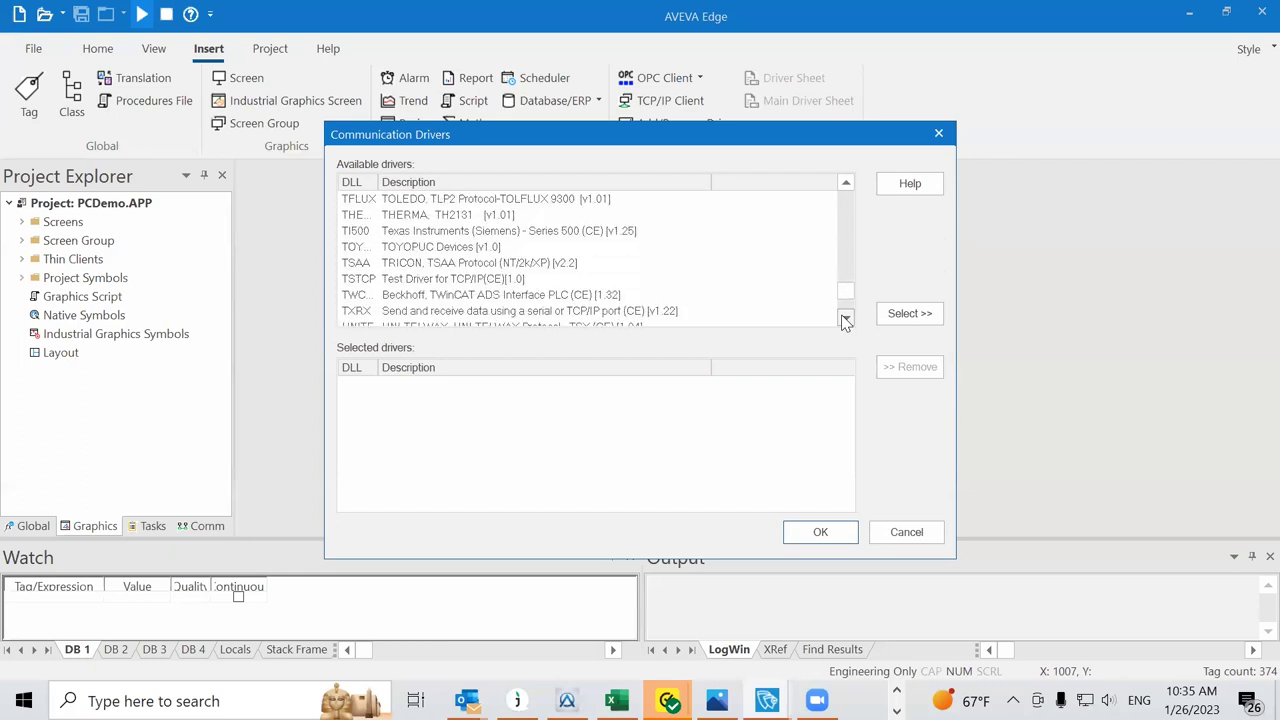
{"action": "left_click", "coordinate": [845, 320]}
{"action": "left_click", "coordinate": [845, 320]}
{"action": "left_click", "coordinate": [845, 320]}
{"action": "left_click", "coordinate": [845, 320]}
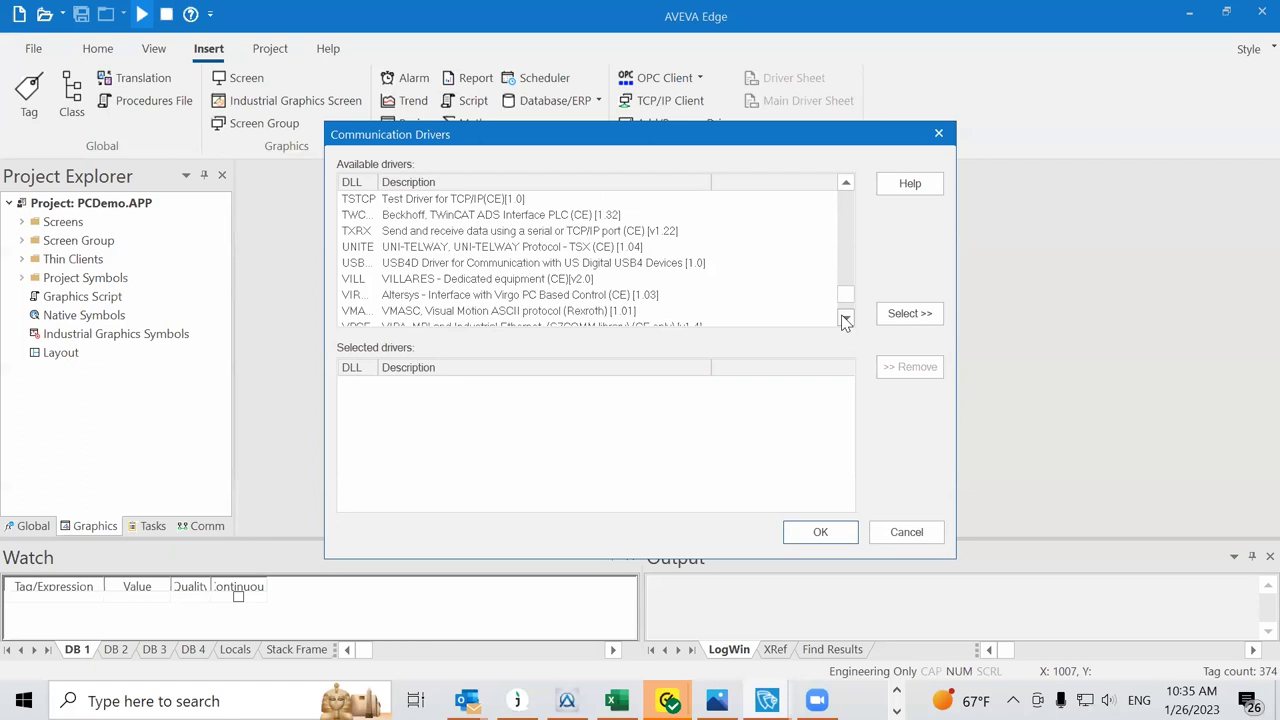
{"action": "left_click", "coordinate": [845, 320]}
{"action": "left_click", "coordinate": [845, 320]}
{"action": "left_click", "coordinate": [845, 320]}
{"action": "left_click", "coordinate": [845, 320]}
{"action": "left_click", "coordinate": [845, 320]}
{"action": "left_click", "coordinate": [845, 320]}
{"action": "left_click", "coordinate": [845, 320]}
{"action": "left_click", "coordinate": [845, 320]}
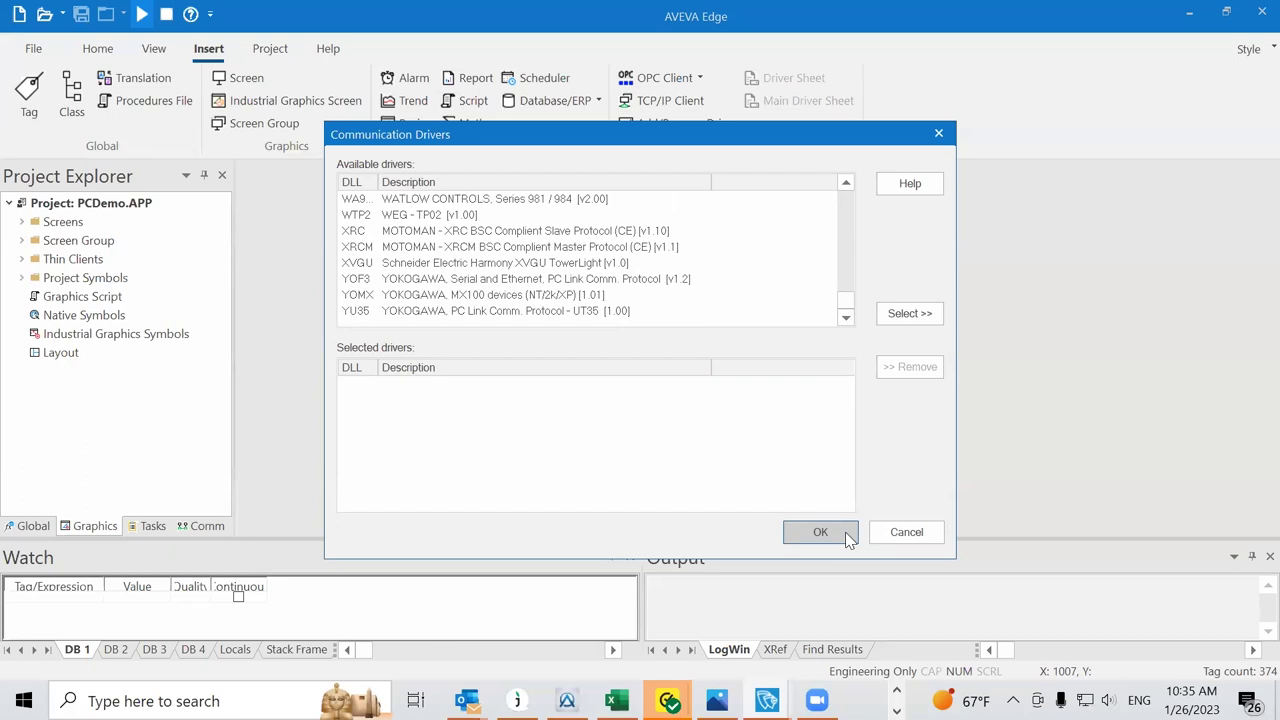
{"action": "left_click", "coordinate": [905, 537]}
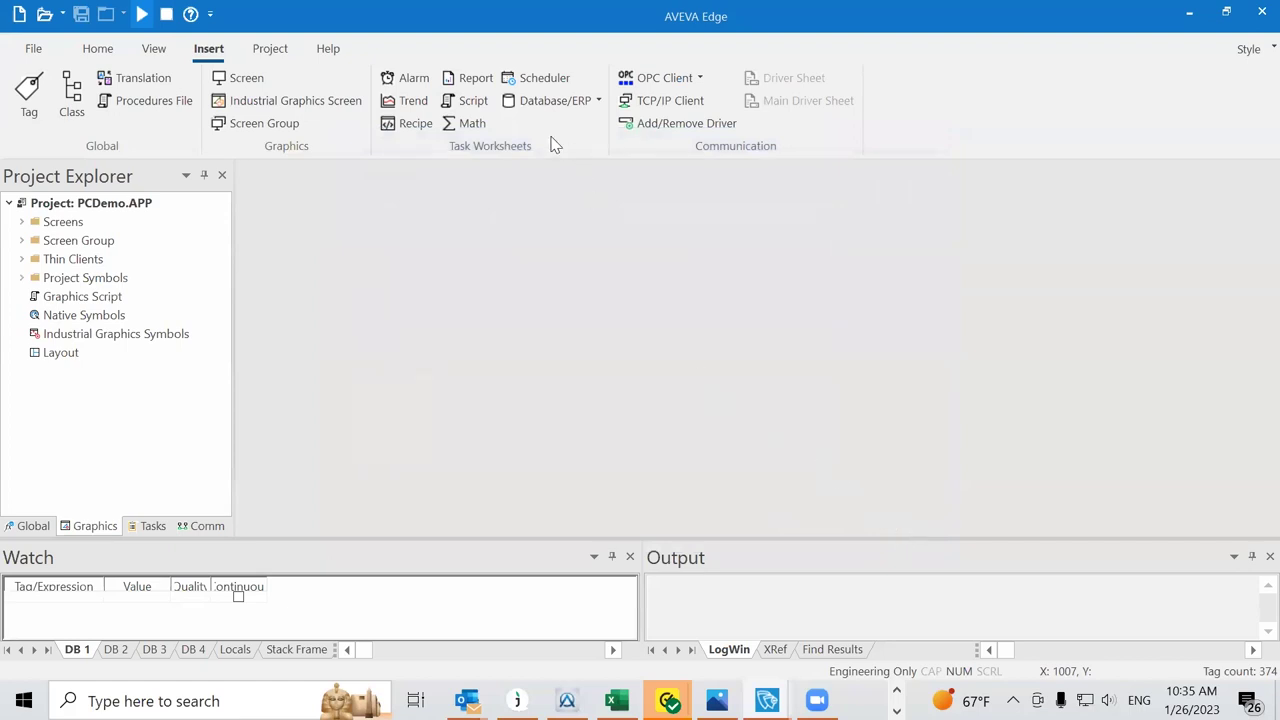
Step: Insert a new Math task worksheet into the PCDemo project
{"action": "left_click", "coordinate": [472, 124]}
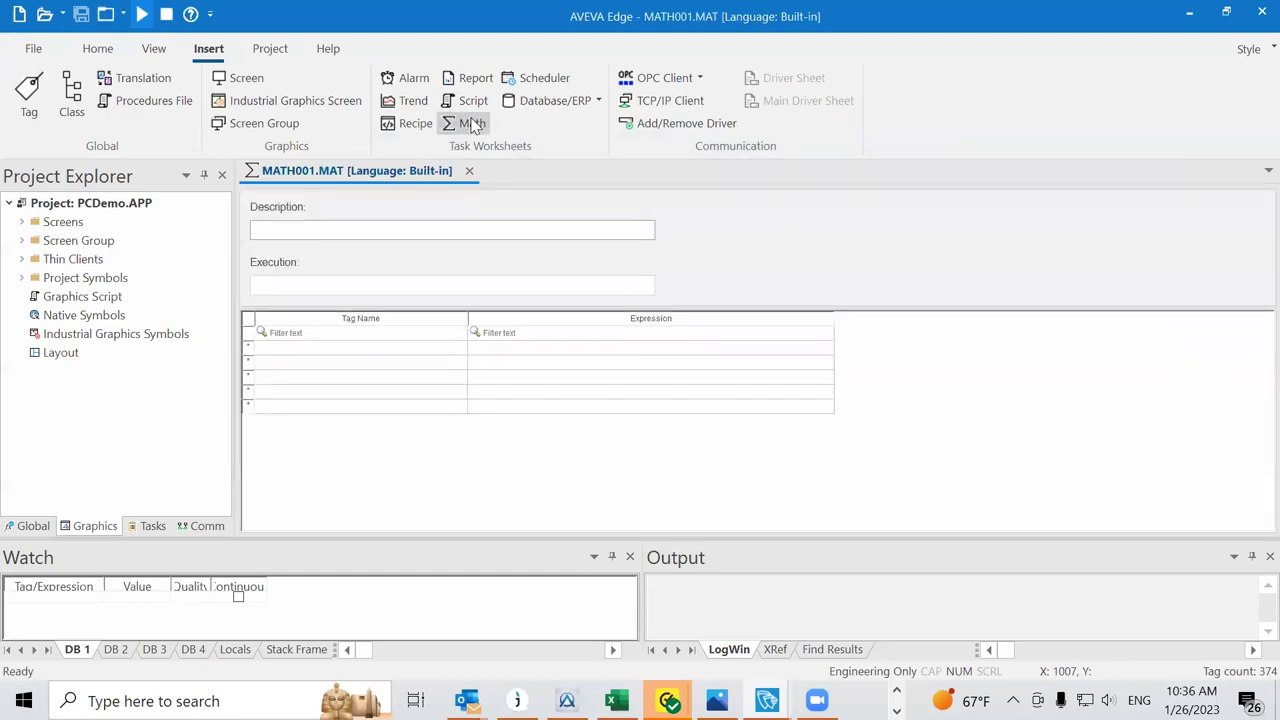